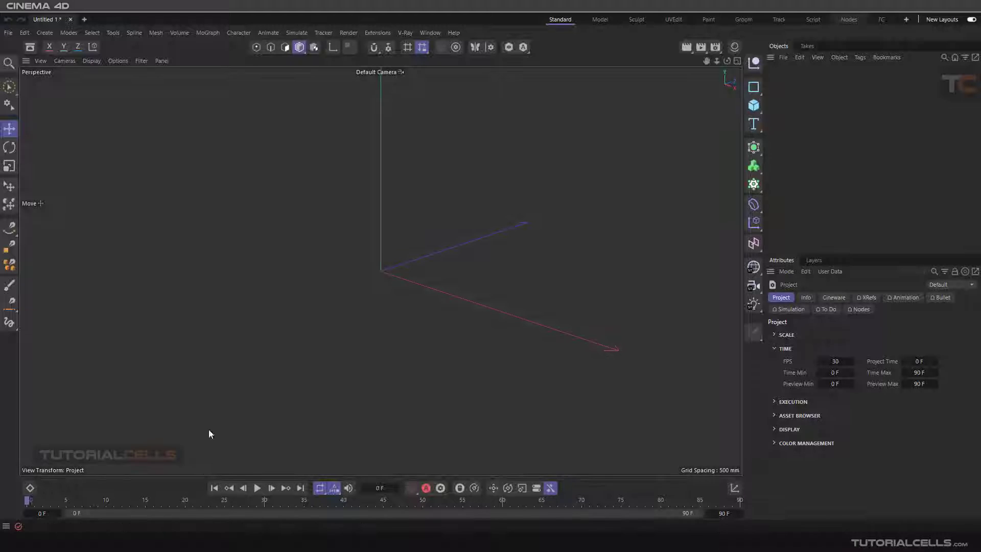
alt+middle_drag(395, 294, 409, 302)
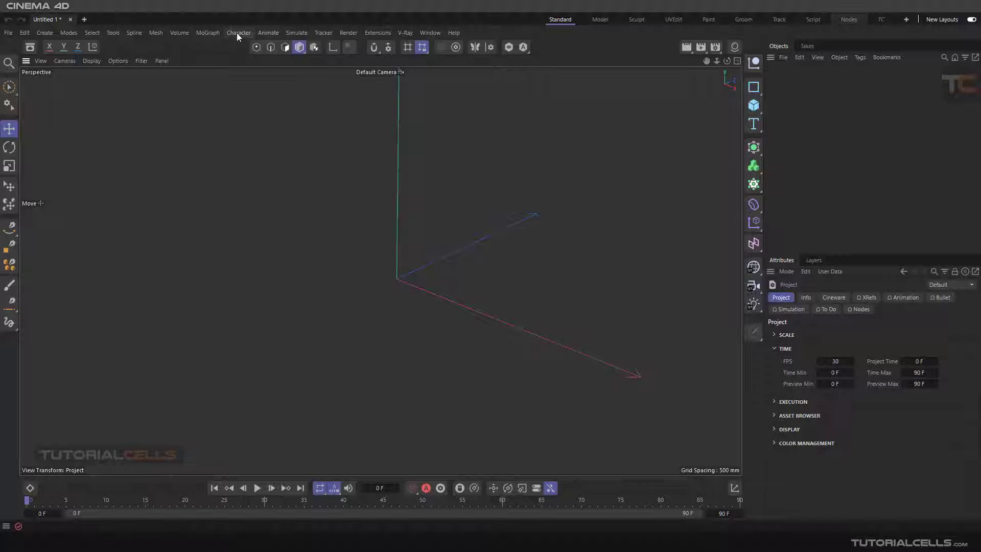
click(215, 32)
mouse_move(235, 51)
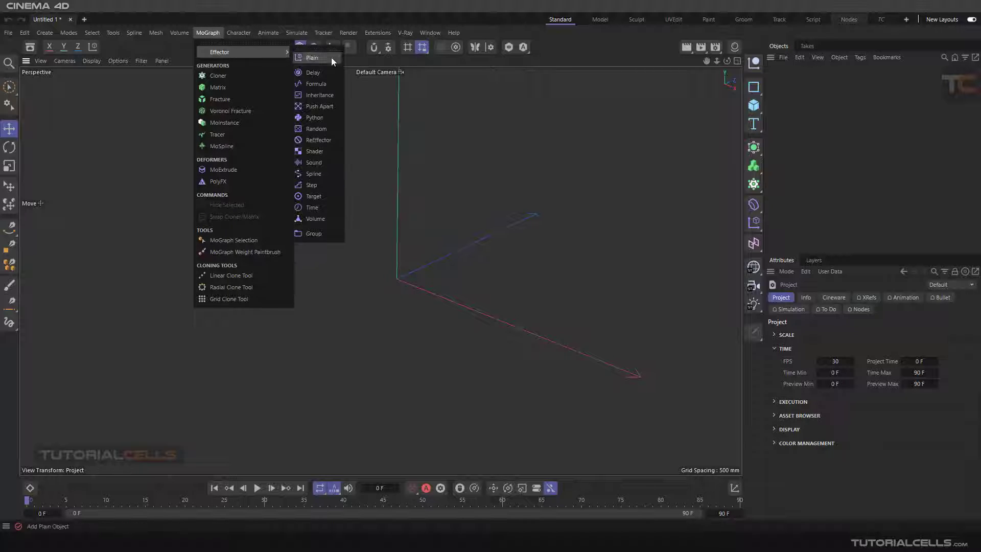
- Add a plane primitive at the origin and convert it to an editable polygon object
click(753, 107)
drag(753, 108, 781, 138)
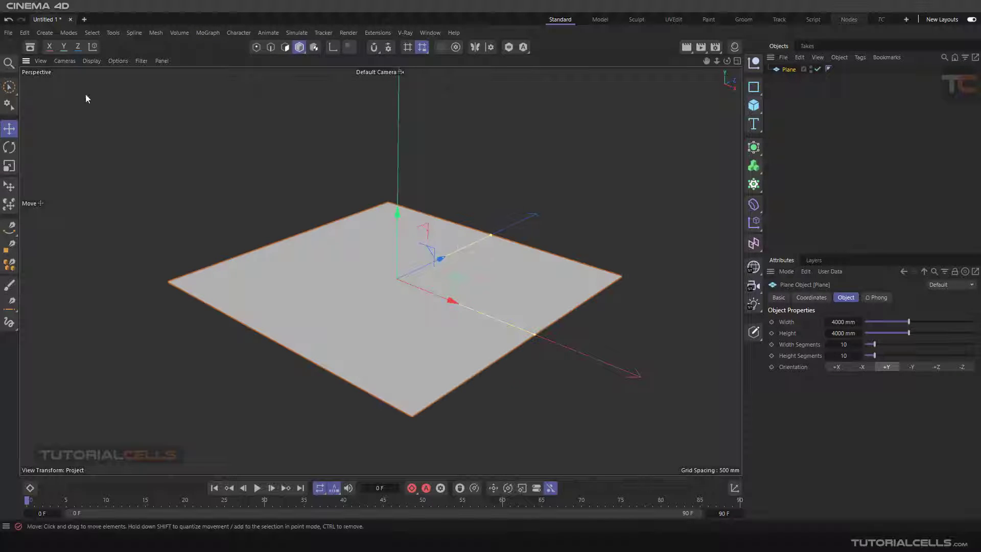
alt+drag(530, 278, 524, 289)
scroll(512, 287, down, 2)
alt+middle_drag(511, 287, 515, 257)
click(754, 333)
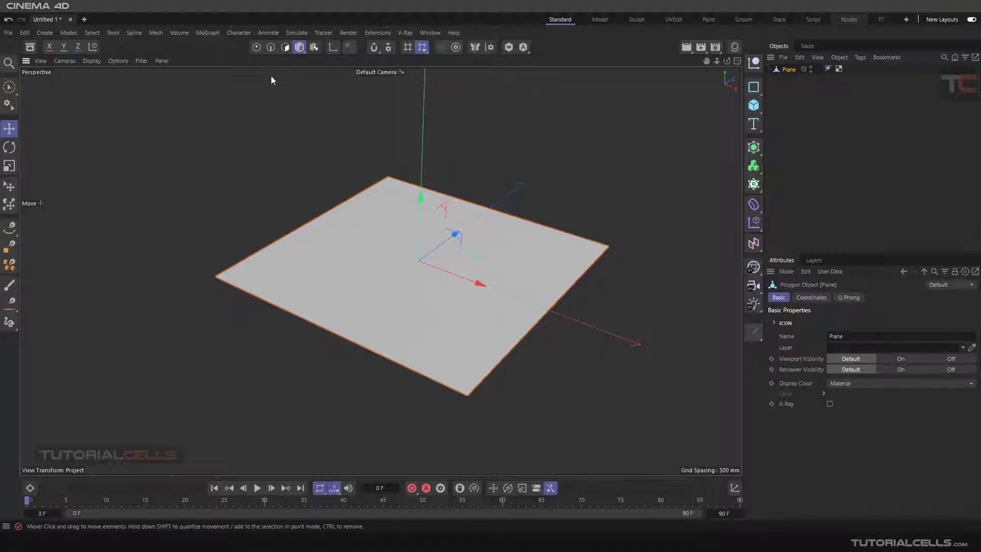
- Switch to point mode and enable Soft Selection for the Brush Selection tool
click(256, 48)
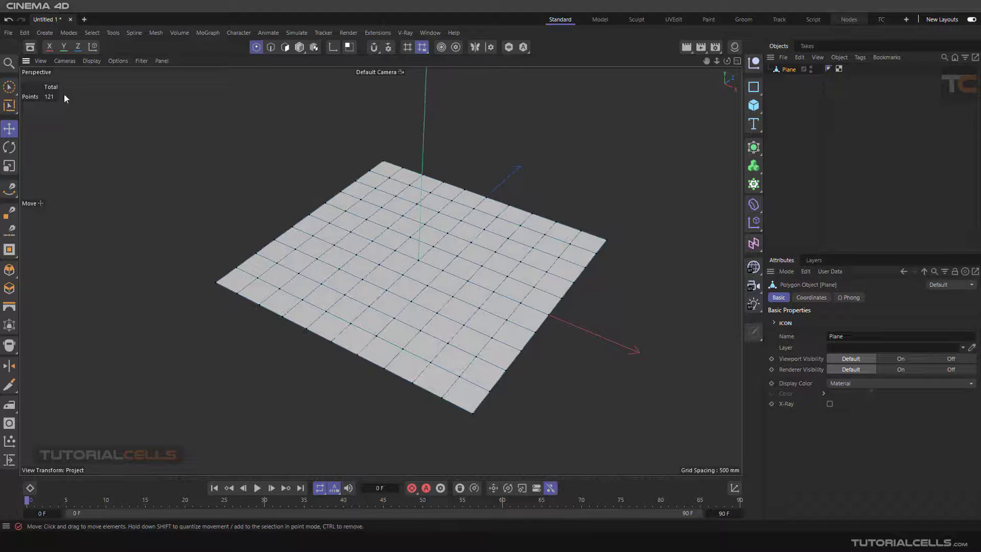
key(9)
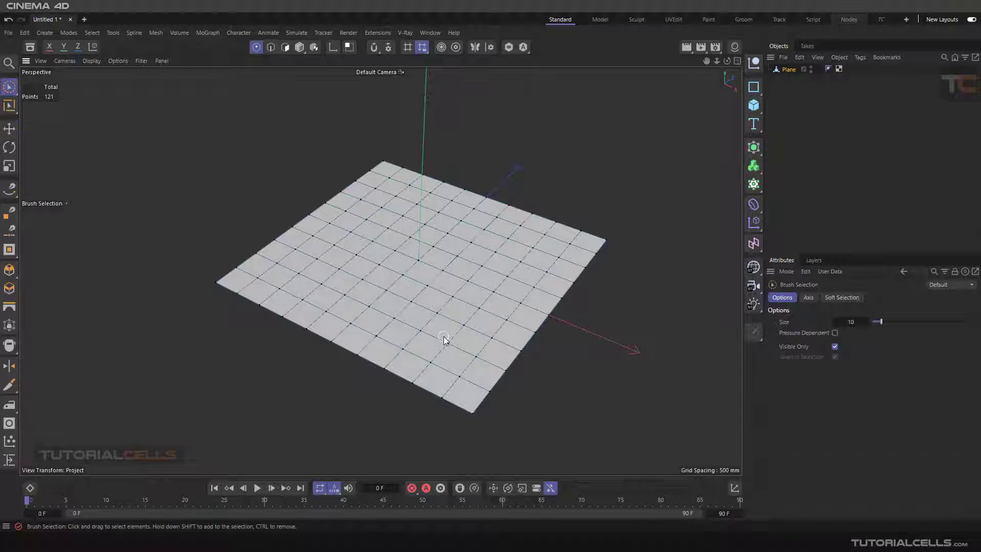
click(842, 297)
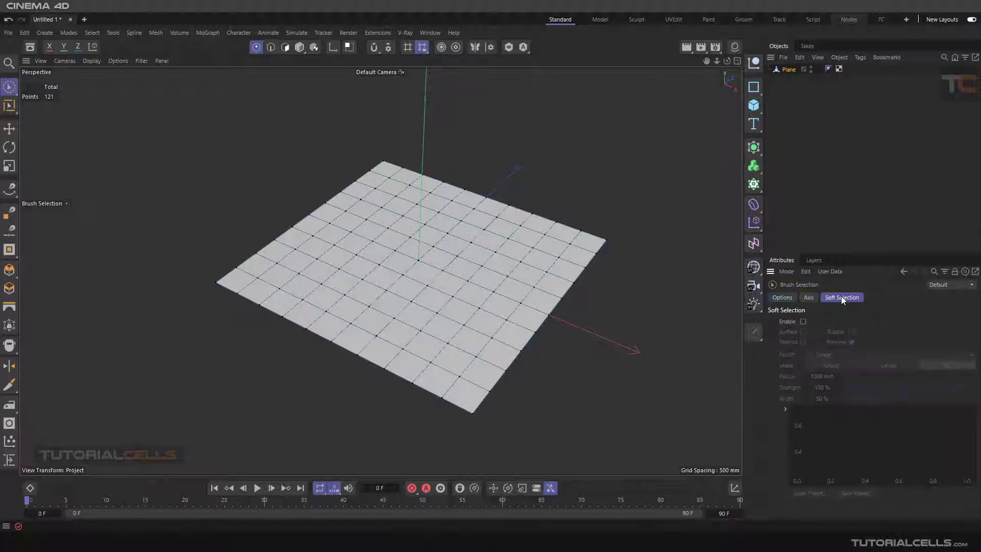
click(804, 322)
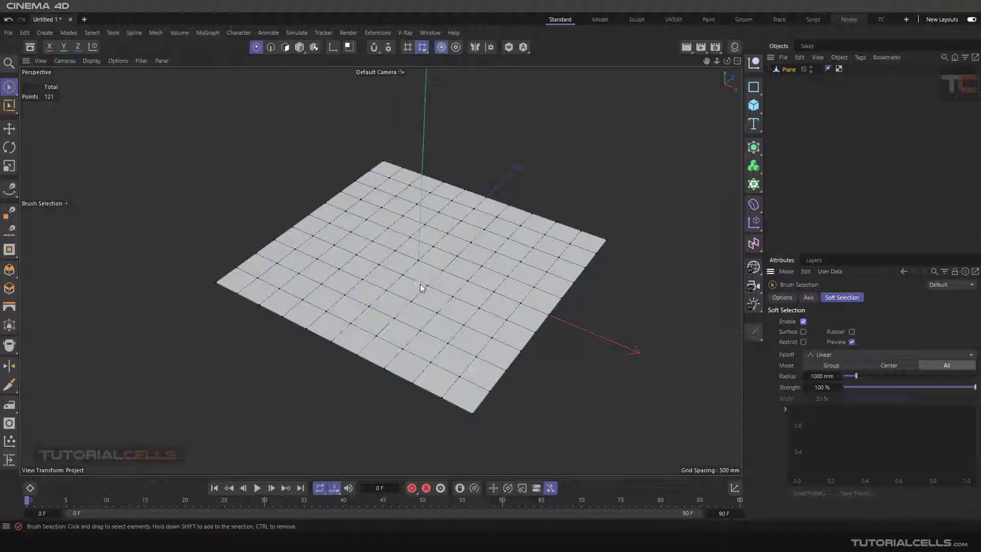
- Enlarge the selection brush and select the group of points around the plane's centre
middle_drag(424, 274, 451, 273)
click(402, 275)
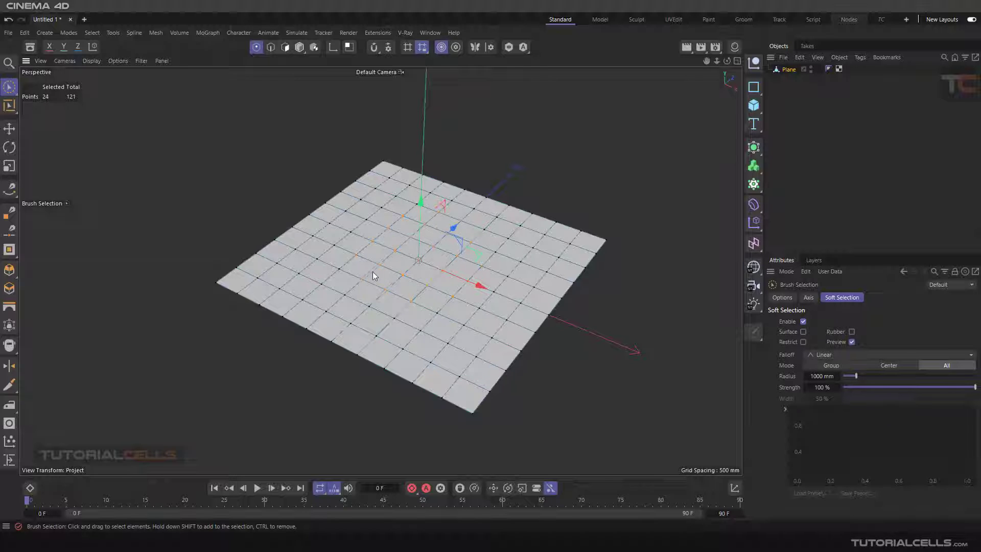
drag(434, 261, 437, 264)
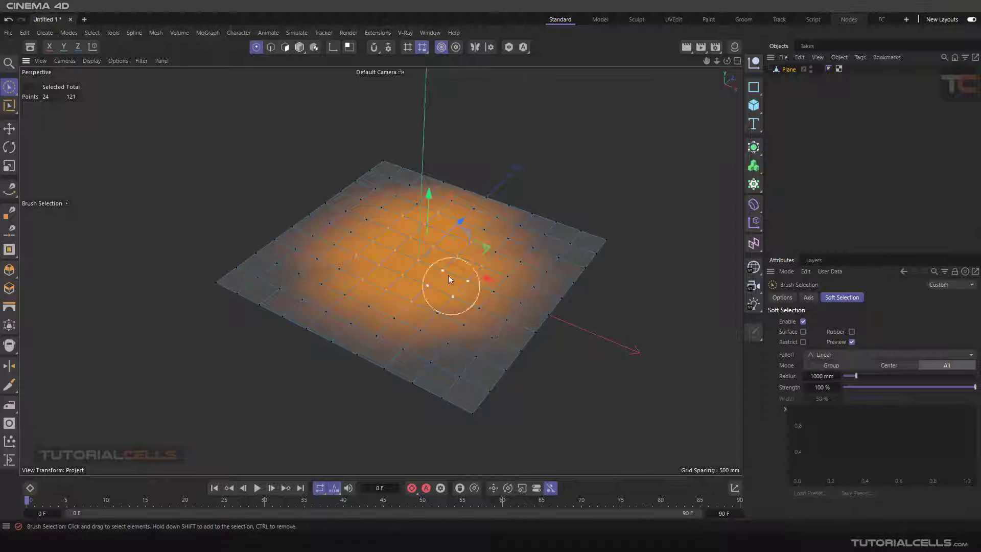
- Try raising and lowering the soft-selected points along the vertical axis, undoing each move
drag(429, 203, 433, 153)
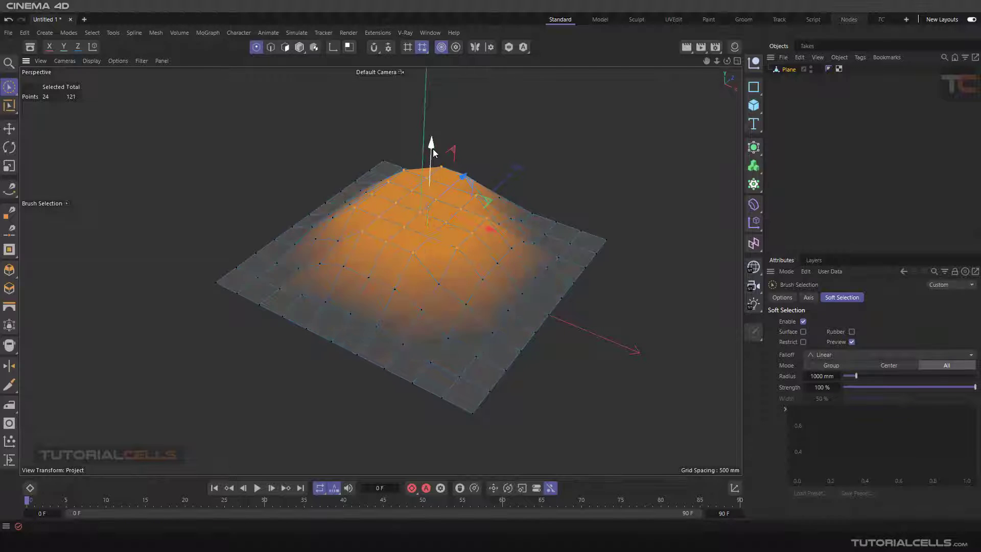
key(ctrl+z)
drag(431, 189, 431, 234)
key(ctrl+z)
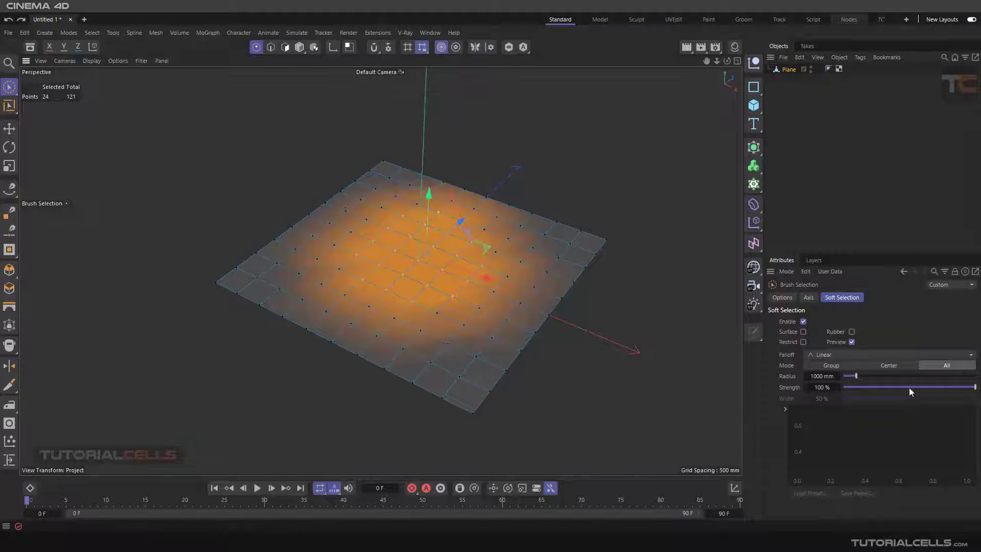
- Set the soft selection strength to 24 % and test it by raising the points, undoing the test move
mouse_move(881, 386)
mouse_down()
mouse_move(859, 388)
mouse_move(874, 387)
mouse_up()
drag(429, 196, 446, 118)
key(ctrl+z)
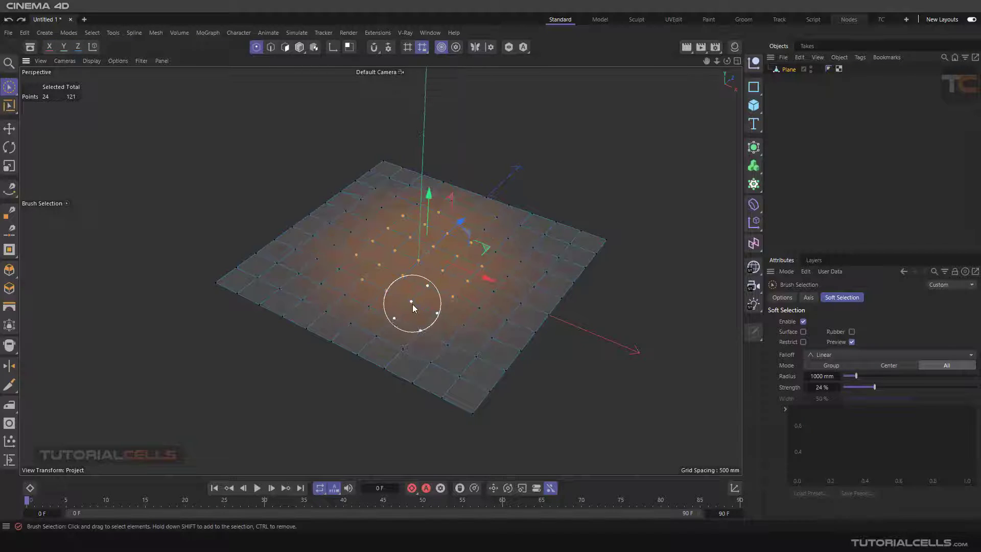
alt+middle_drag(413, 304, 434, 291)
mouse_move(434, 290)
alt+mouse_down()
mouse_move(430, 267)
mouse_move(427, 295)
alt+mouse_up()
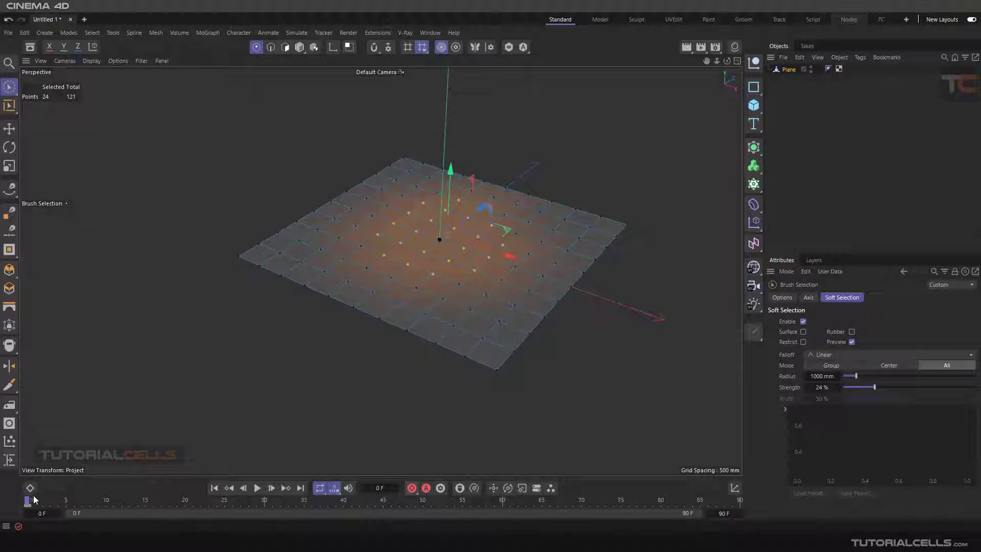
- Record point-level keyframes for the plane, flat at frame 0, with the points lowered at frame 10 and raised at frame 20
drag(30, 502, 106, 503)
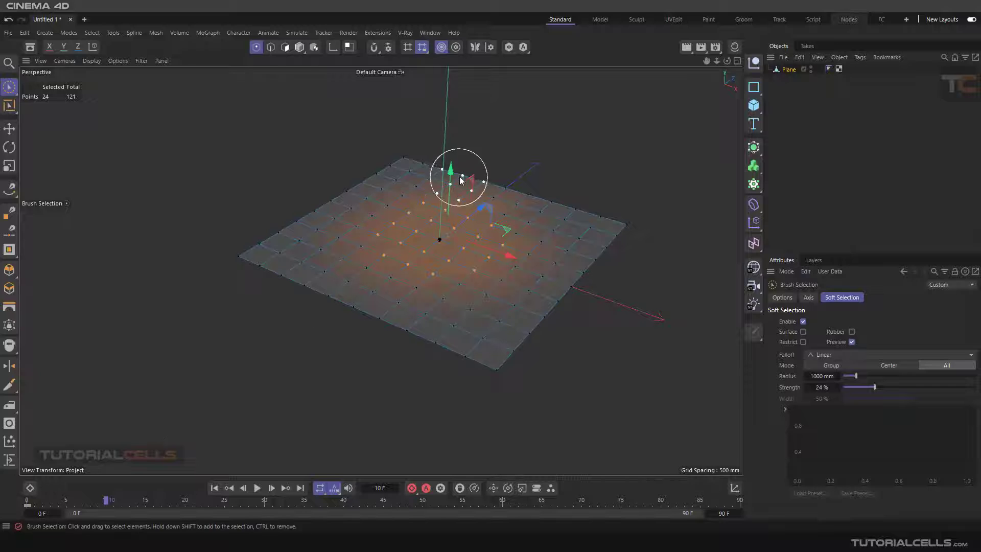
drag(451, 174, 458, 230)
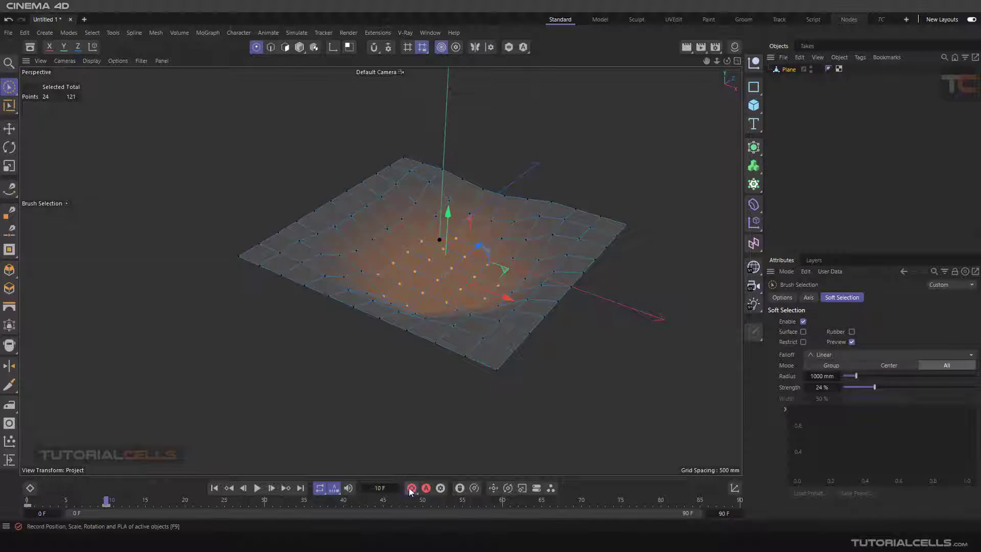
drag(108, 498, 185, 488)
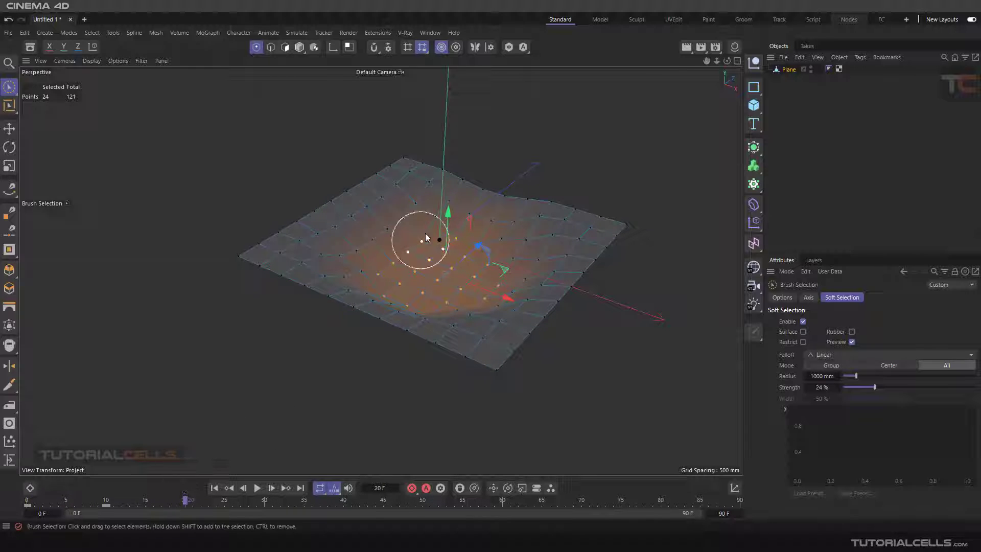
drag(450, 215, 455, 87)
scroll(433, 286, down, 4)
scroll(433, 286, down, 2)
drag(444, 210, 458, 111)
scroll(425, 215, up, 3)
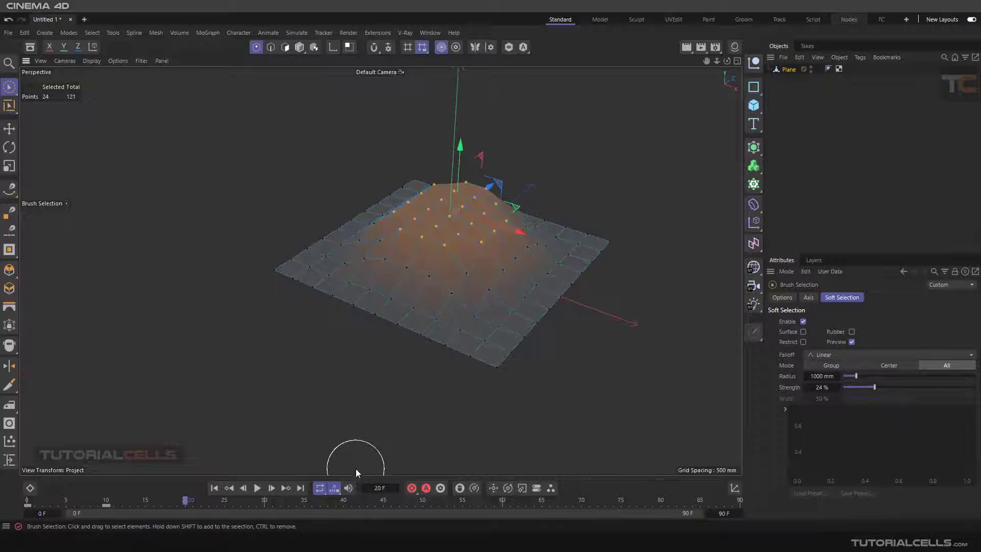
- Play the animation from the start to check the plane's point motion
click(214, 488)
click(257, 488)
click(257, 488)
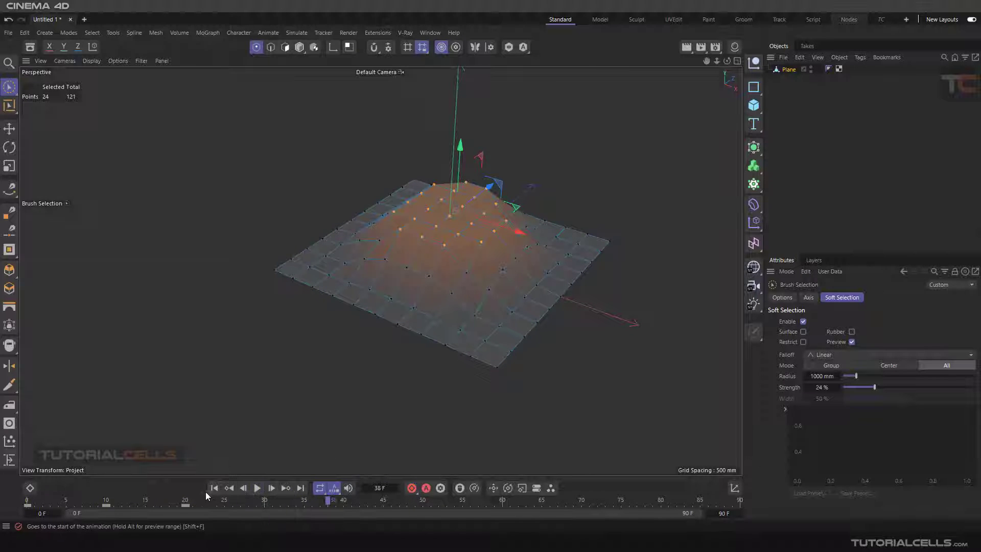
- Open and enlarge the Dope Sheet and set the plane's keyframes to step interpolation
click(105, 506)
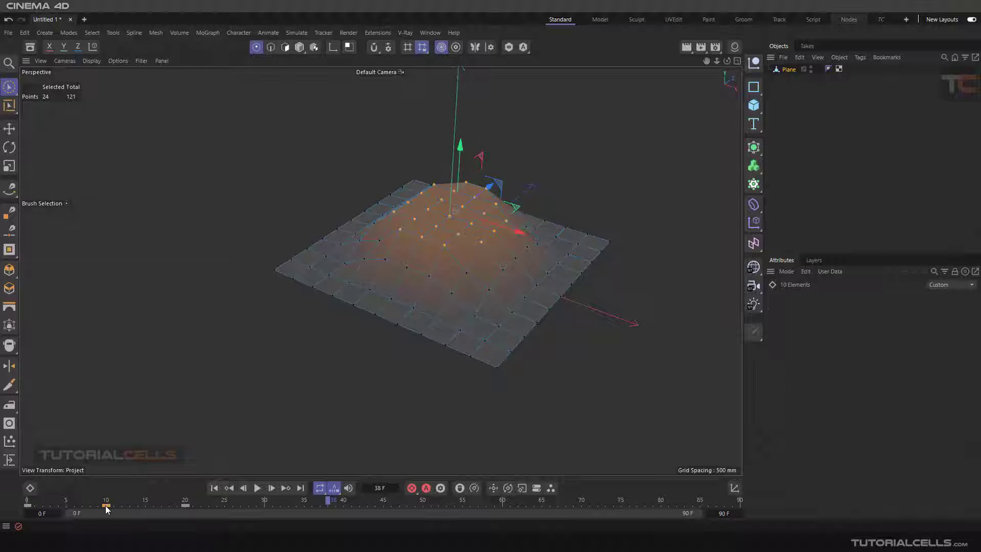
click(30, 488)
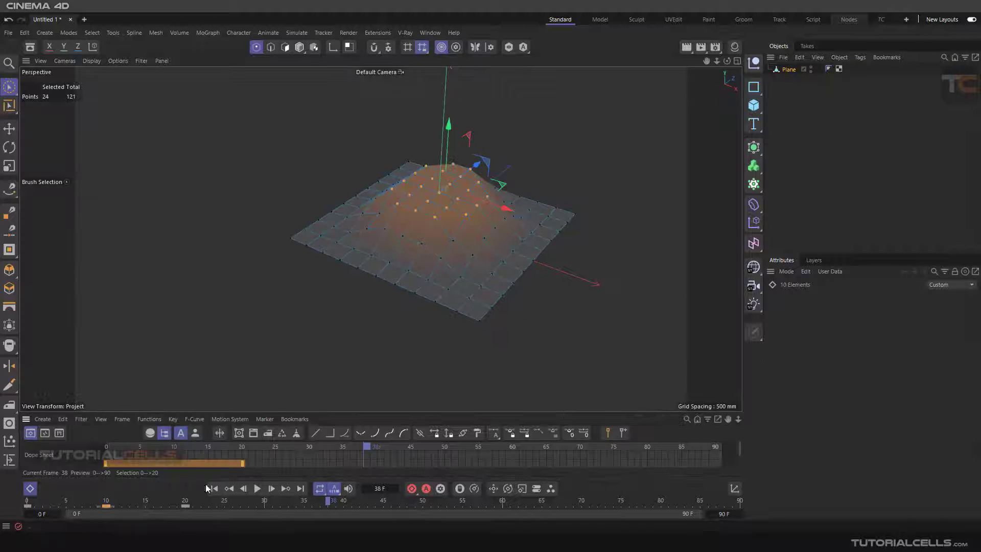
drag(233, 411, 235, 318)
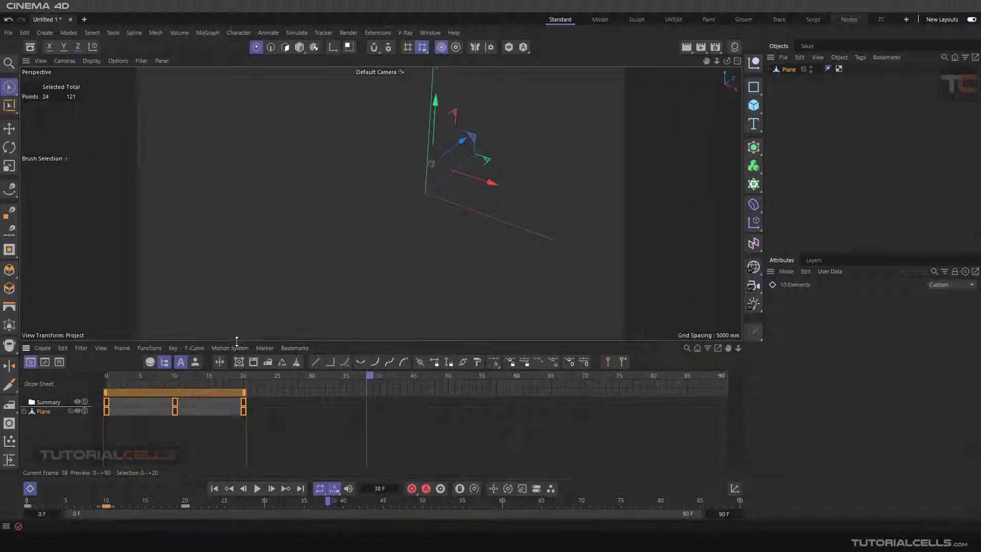
click(331, 339)
- Replay the animation from frame 0 to check the stepped motion
click(222, 489)
click(258, 488)
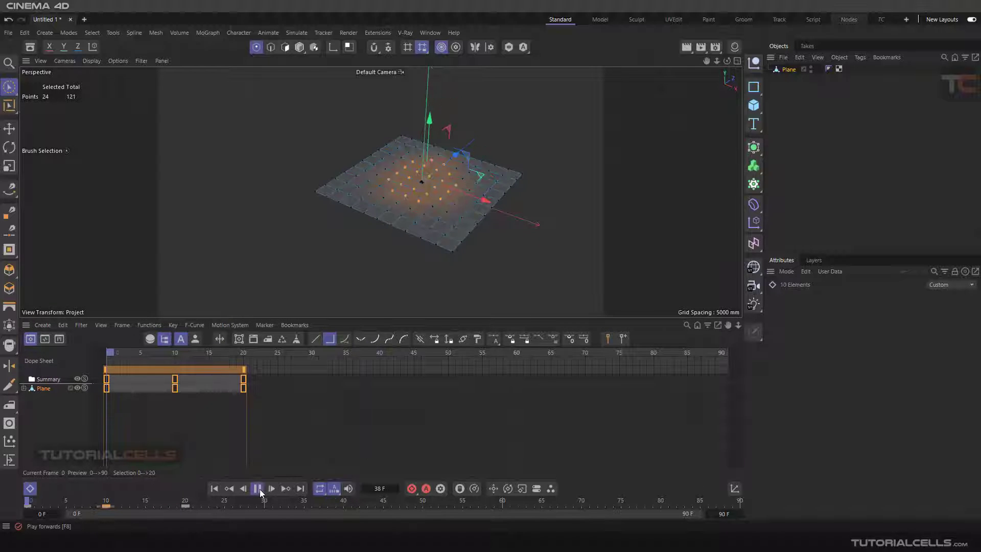
click(257, 489)
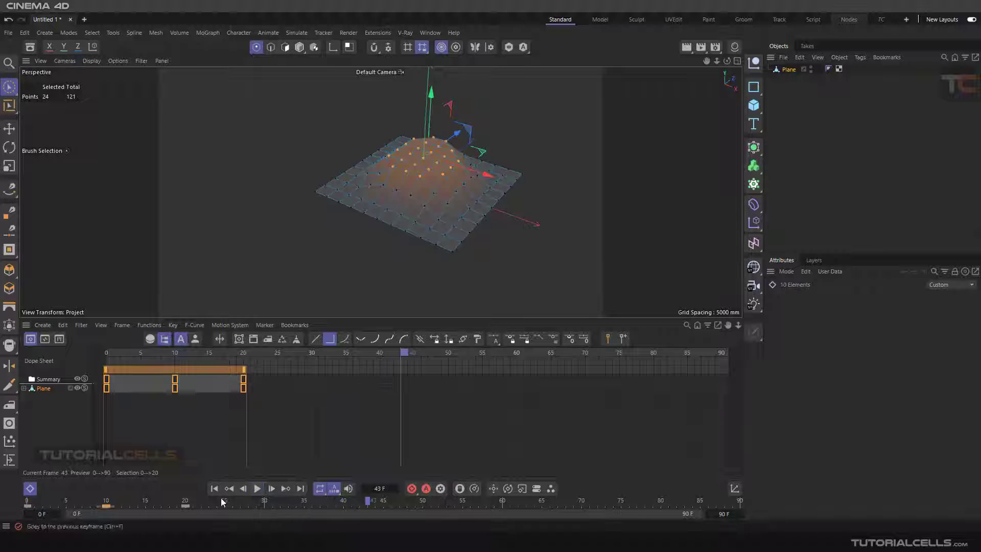
- Select all three keyframes, close the Dope Sheet, duplicate the keys to frames 33, 43 and 53, and play the result
drag(280, 406, 104, 367)
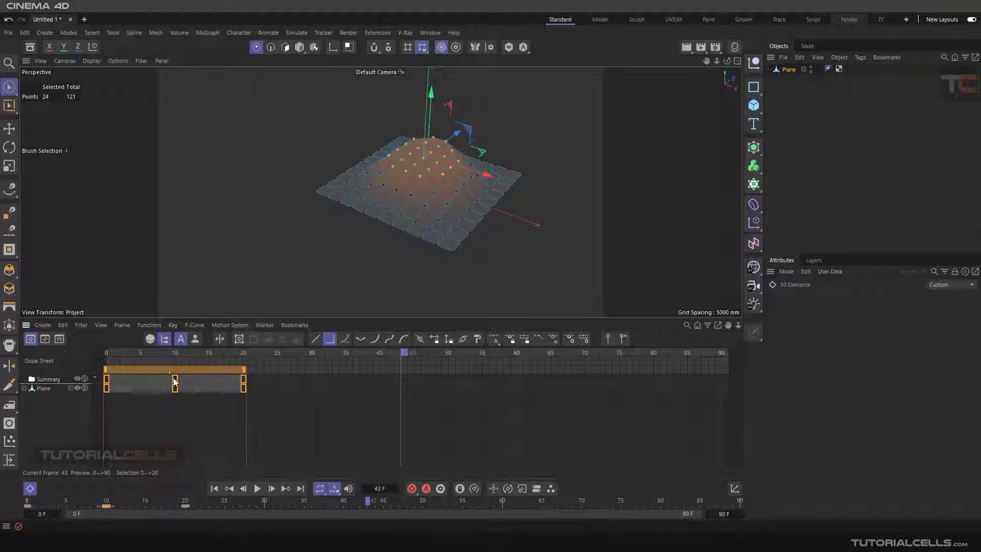
click(214, 488)
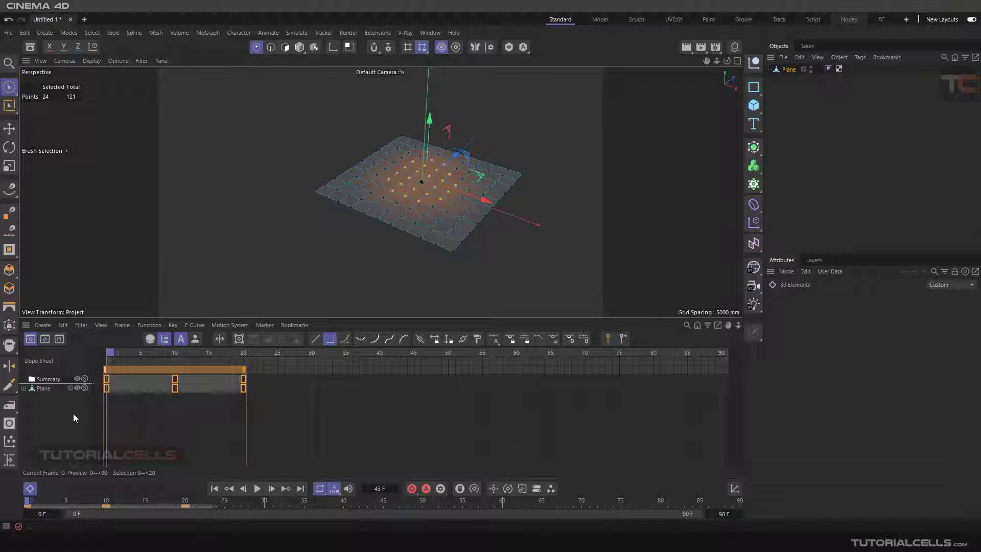
click(31, 489)
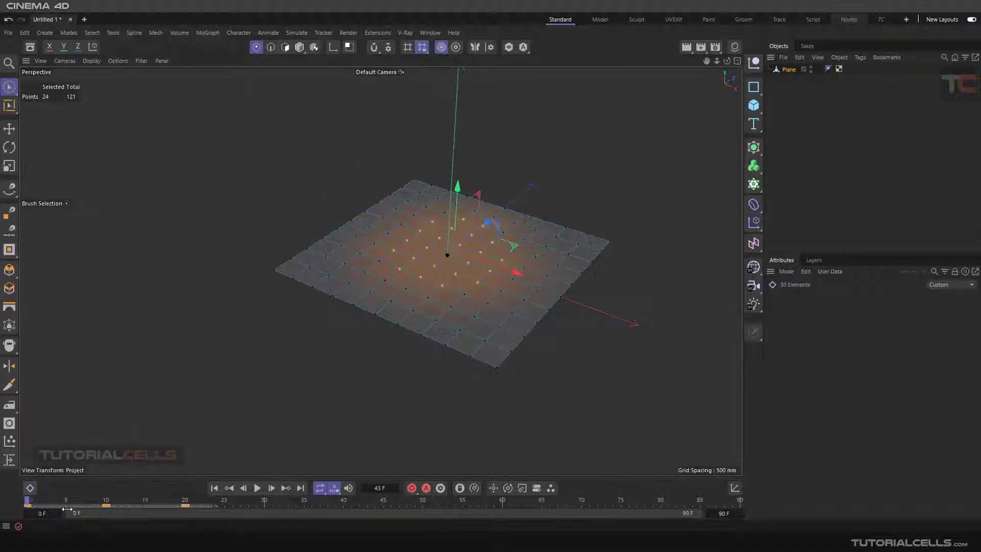
drag(68, 511, 339, 504)
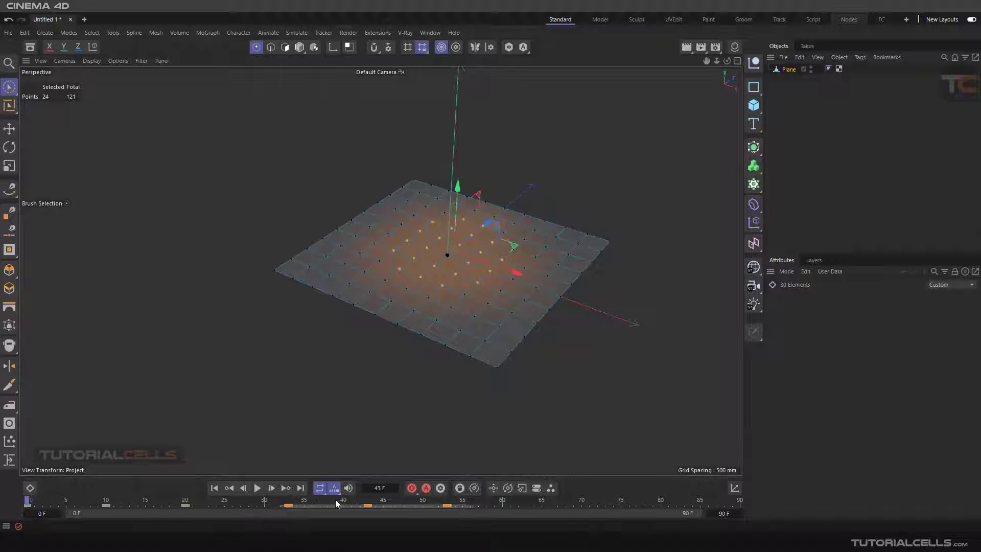
click(257, 489)
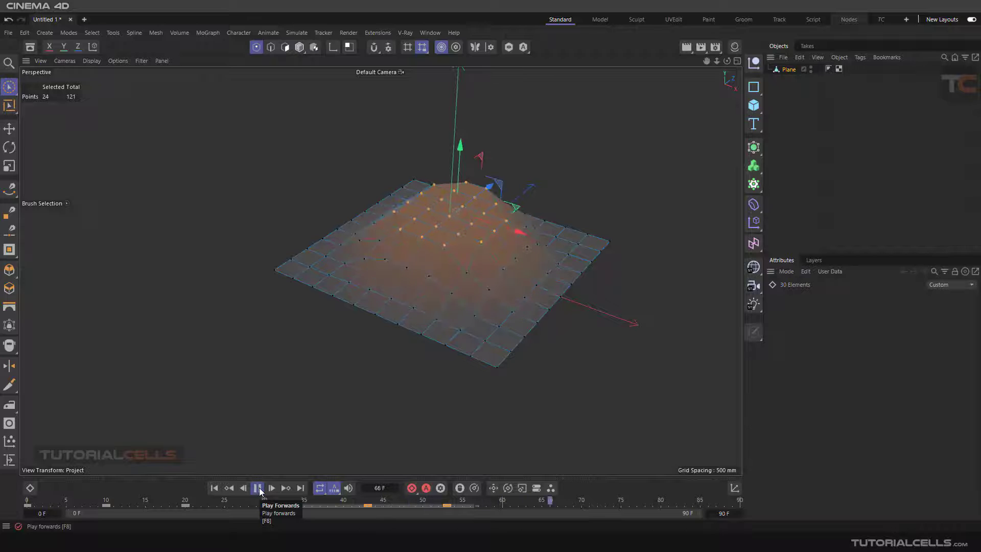
click(257, 489)
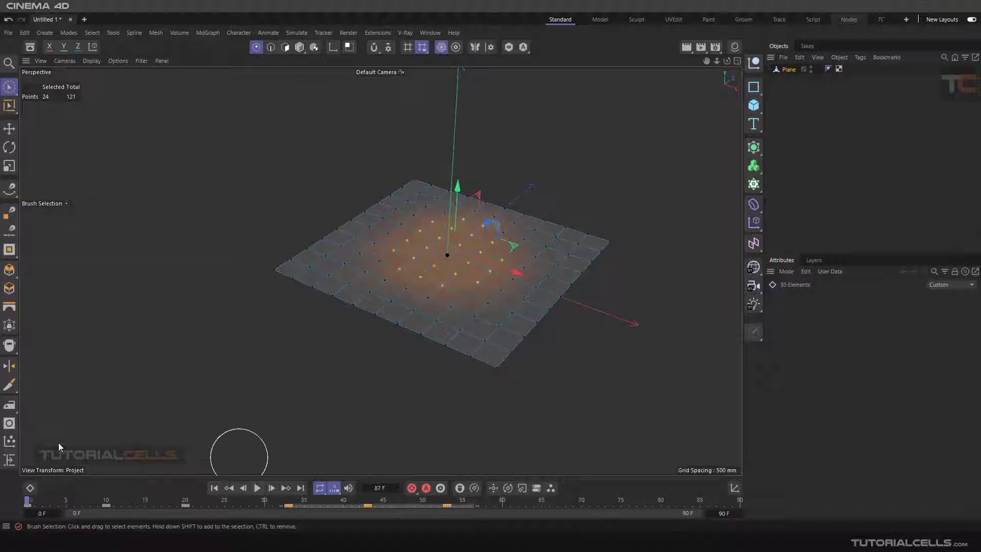
- Activate the Move tool and return from point mode to model mode
click(9, 129)
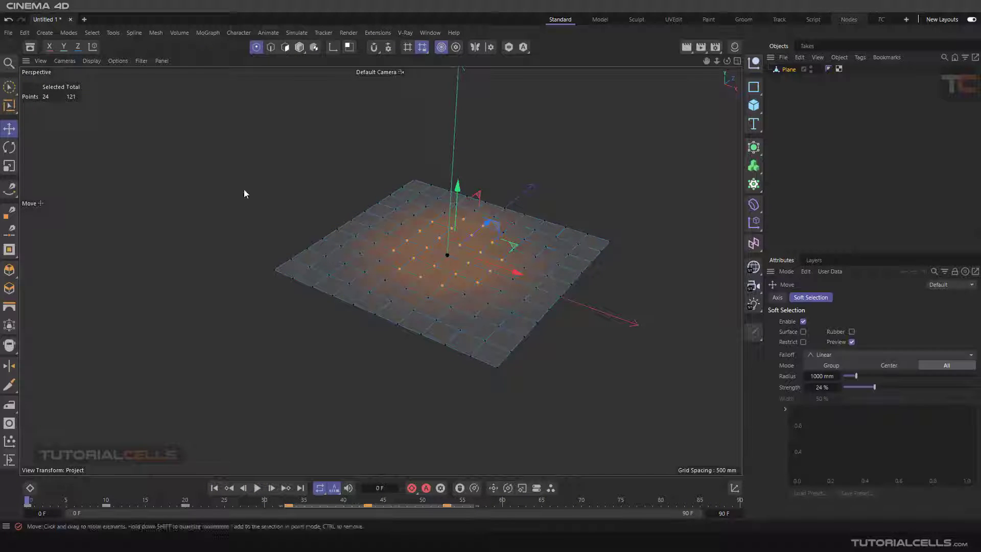
click(597, 199)
click(300, 47)
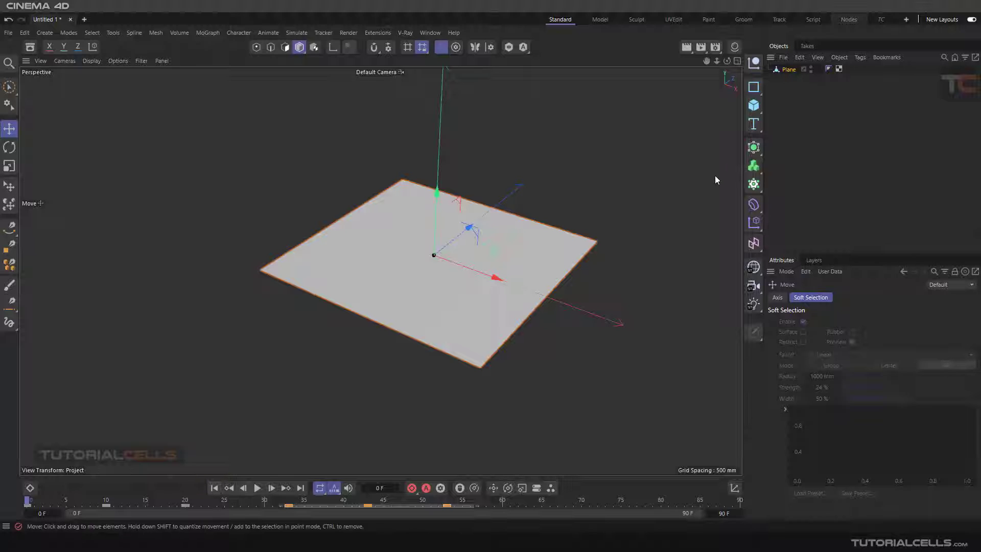
- Add a MoGraph Delay effector to the scene
click(217, 35)
mouse_move(220, 51)
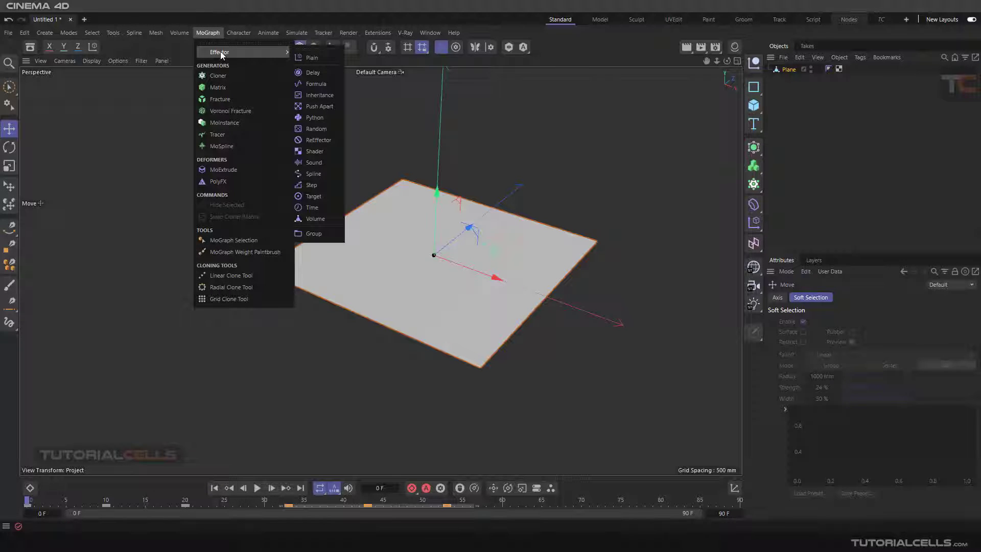
click(311, 72)
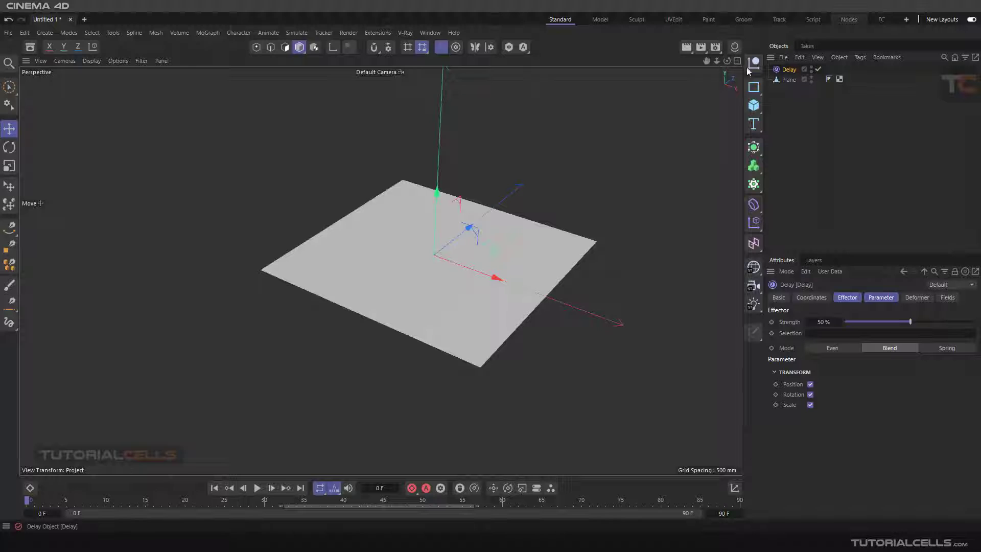
click(200, 33)
mouse_move(209, 52)
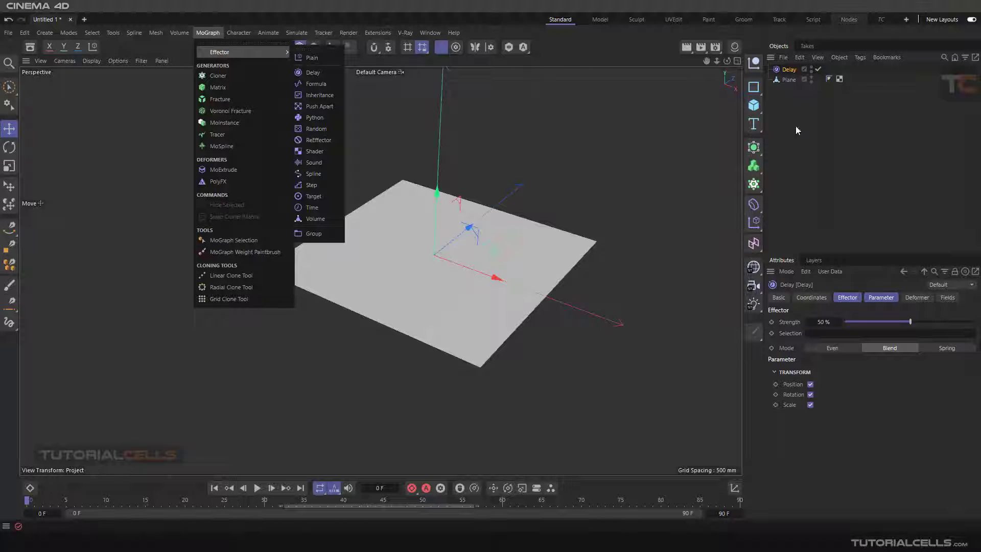
- Make the Delay effector a child of the plane and play the animation to check the smoothed motion
click(787, 70)
drag(786, 72, 792, 83)
click(257, 488)
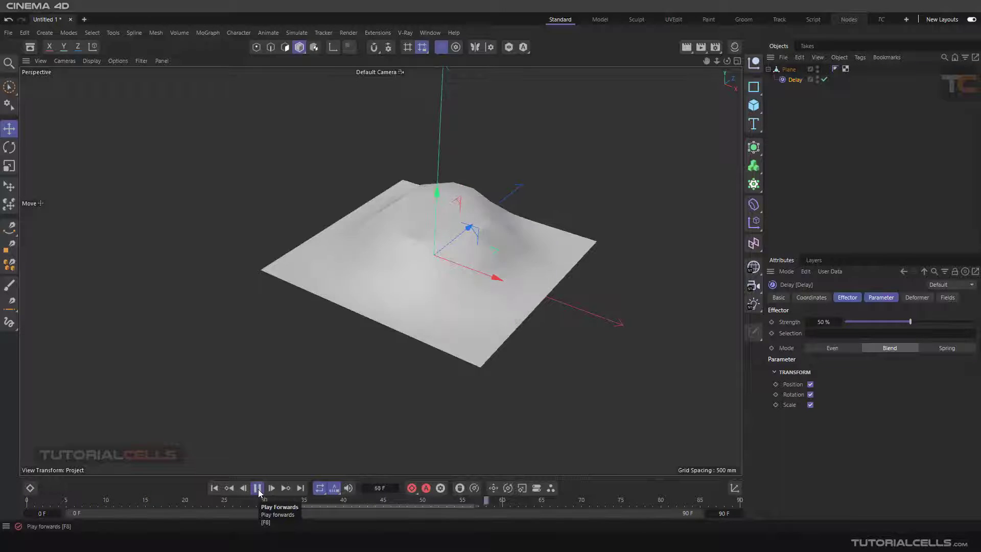
click(258, 490)
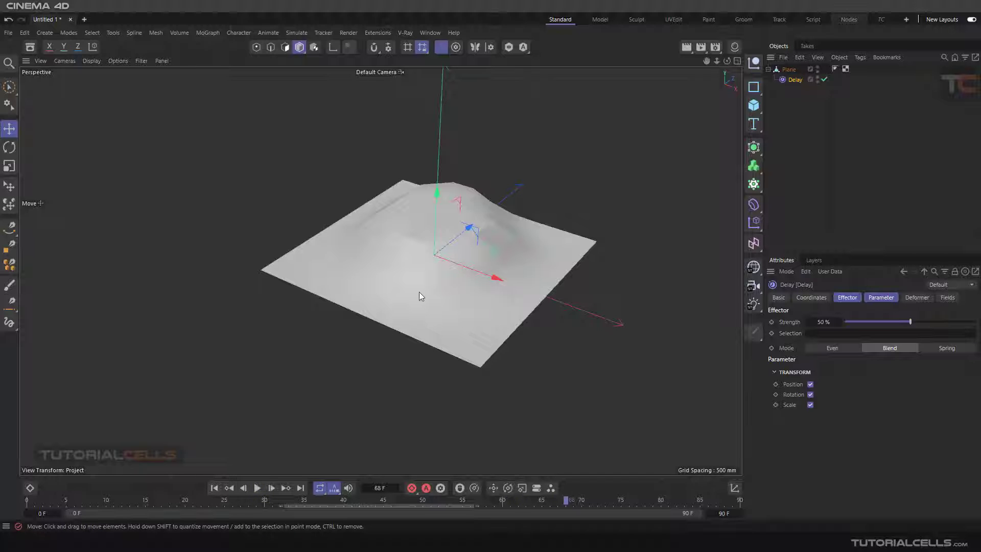
- Switch the viewport display to Gouraud Shading (Lines) so the plane's segments are drawn
alt+drag(418, 284, 413, 271)
click(90, 64)
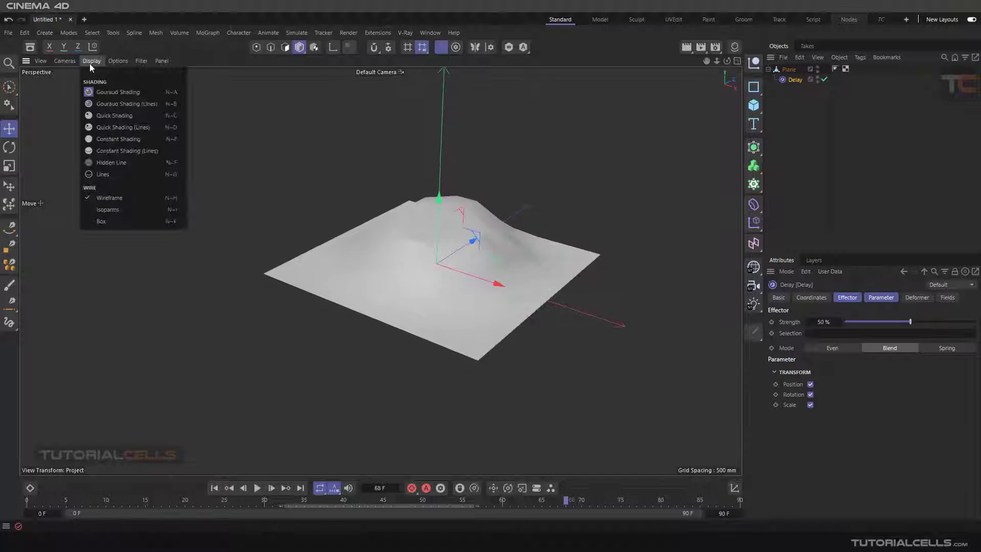
click(146, 87)
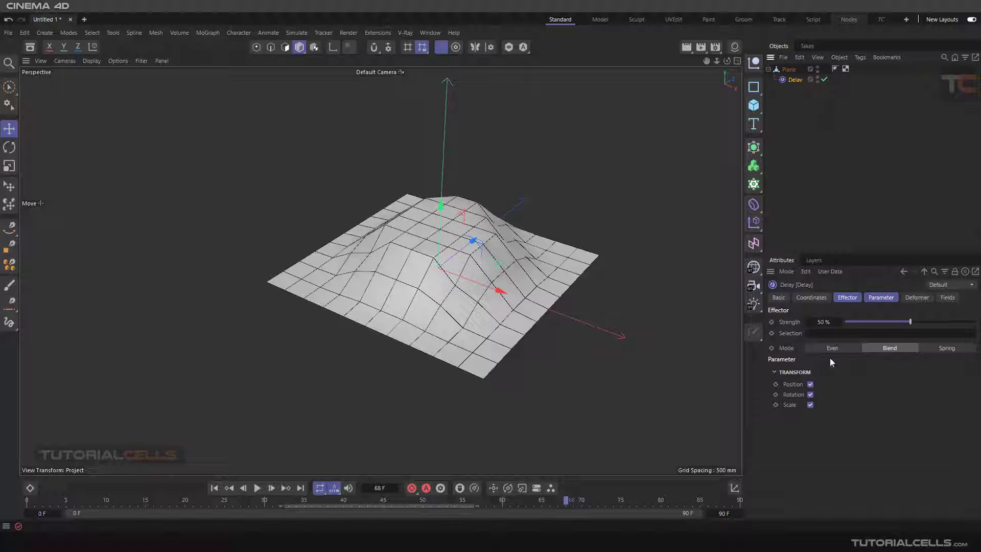
- Set the Delay effector's strength to 74% and its mode to Spring, and replay the animation from frame 0
drag(911, 322, 919, 322)
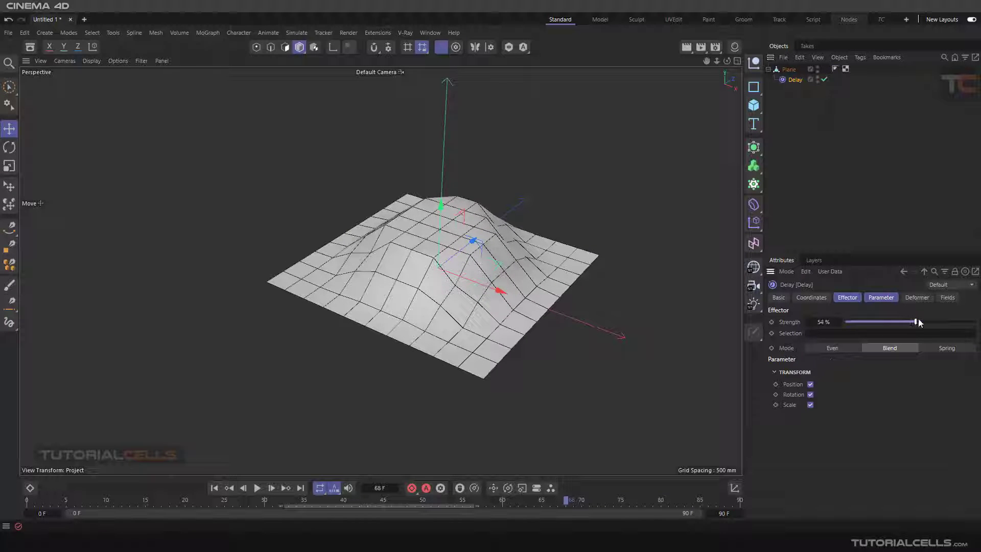
click(929, 348)
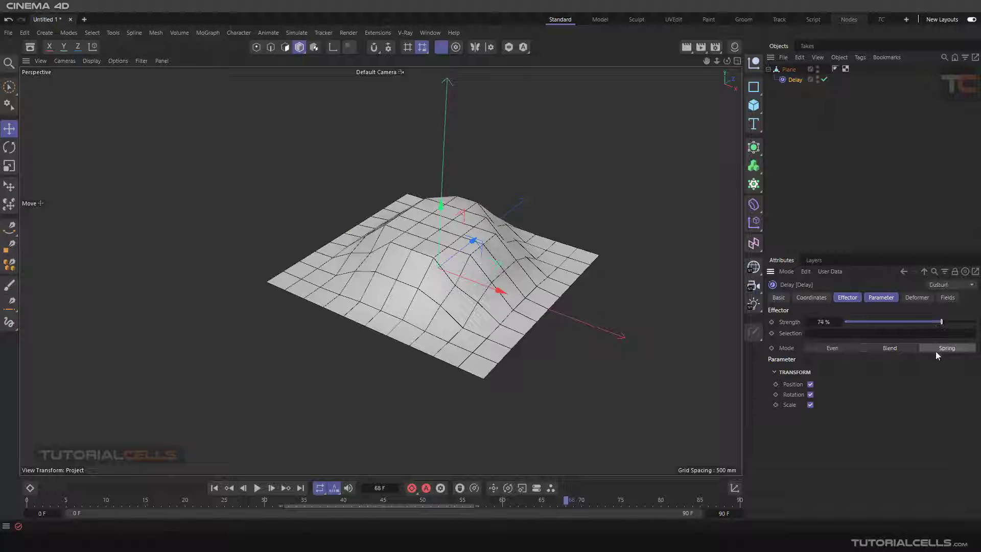
click(214, 488)
click(257, 488)
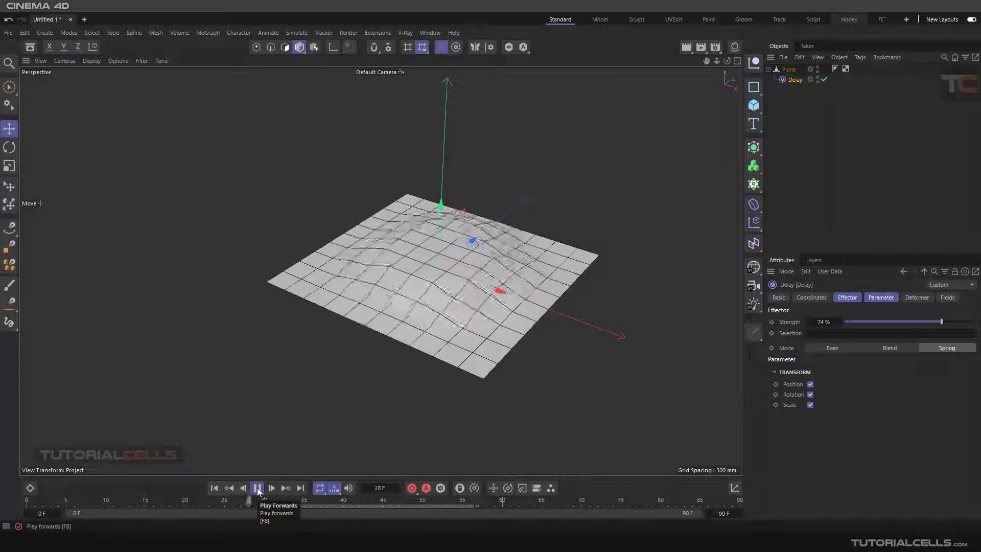
click(257, 488)
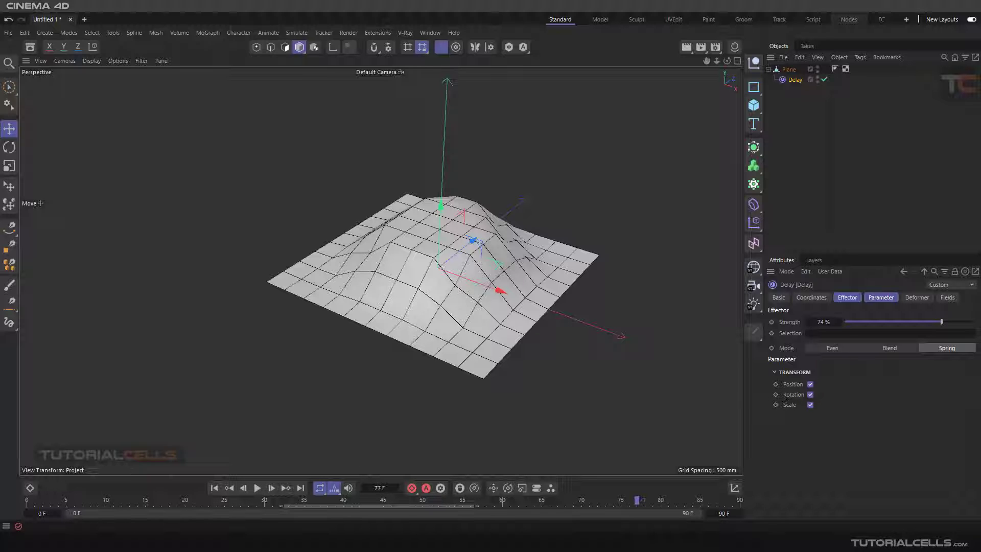
- Try the Delay effector with Object deformation by replaying the animation from frame 0
click(918, 298)
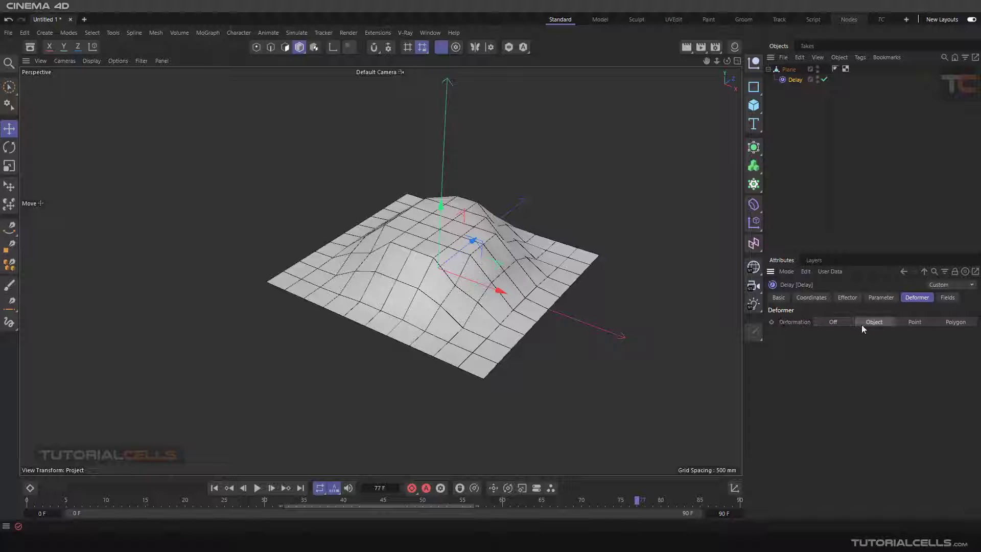
click(214, 488)
click(257, 488)
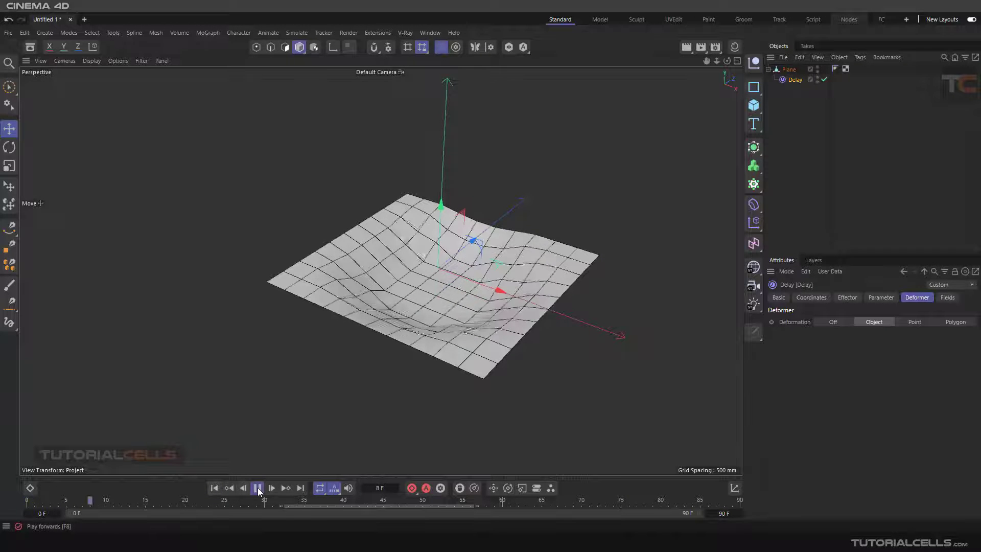
click(257, 488)
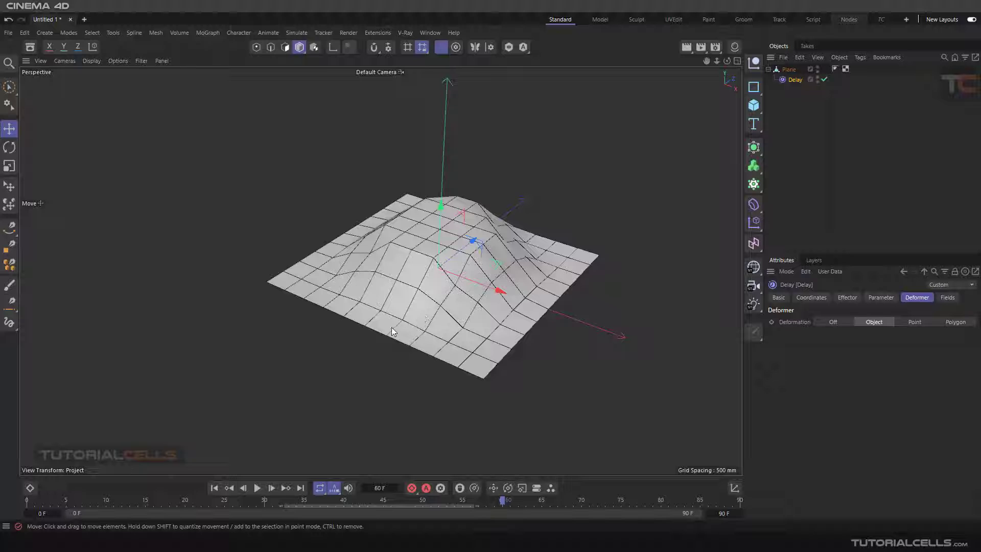
- Set the Delay effector's deformation to Point and play the animation from frame 0
click(914, 323)
click(214, 488)
click(258, 490)
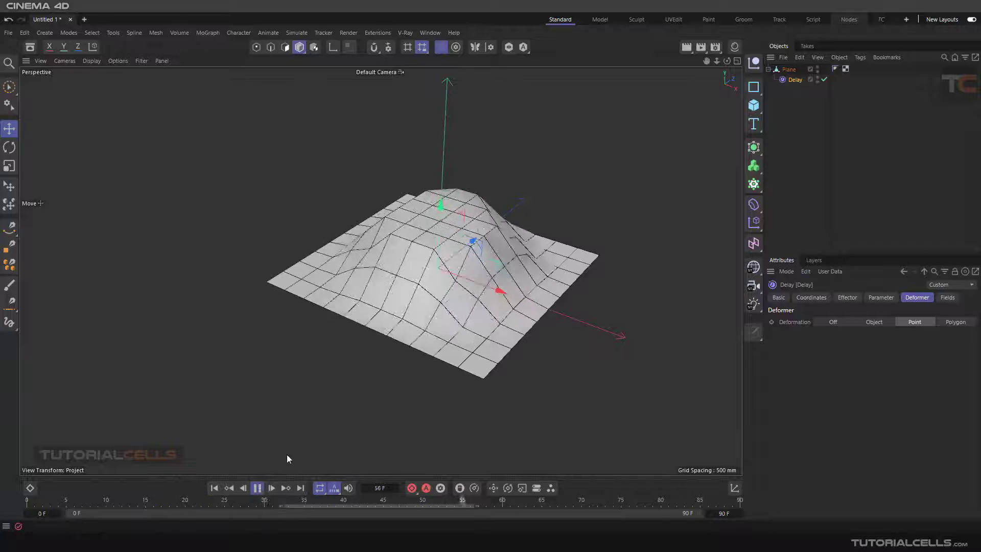
scroll(424, 266, up, 3)
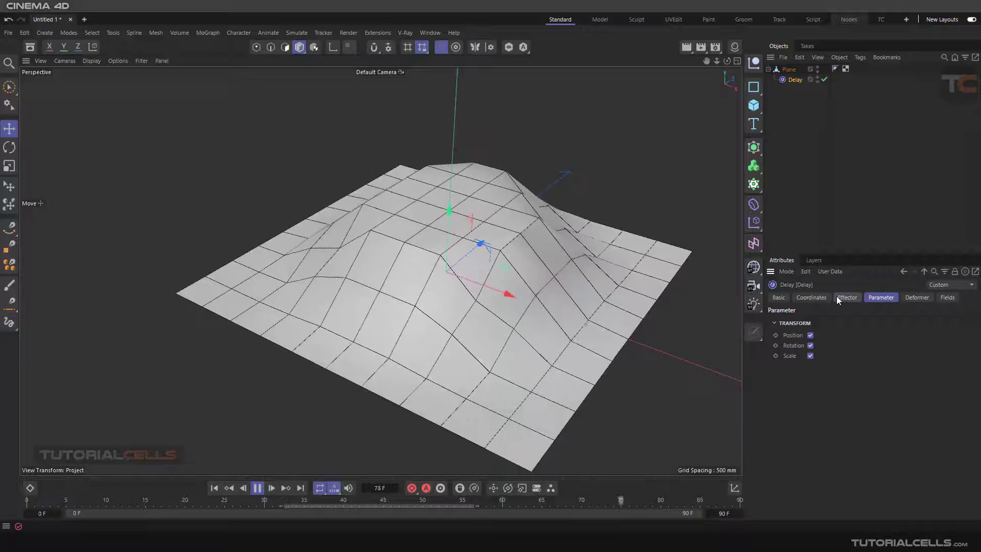
- Raise the Delay effector's strength to 96% and extend the timeline to 200 frames during playback
click(846, 297)
drag(885, 325, 971, 322)
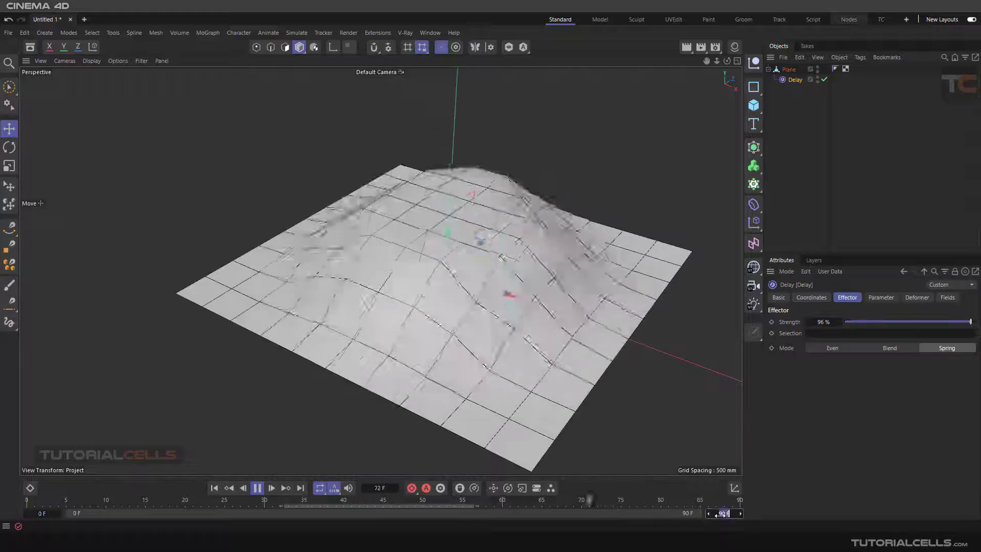
click(722, 514)
text(200)
key(Return)
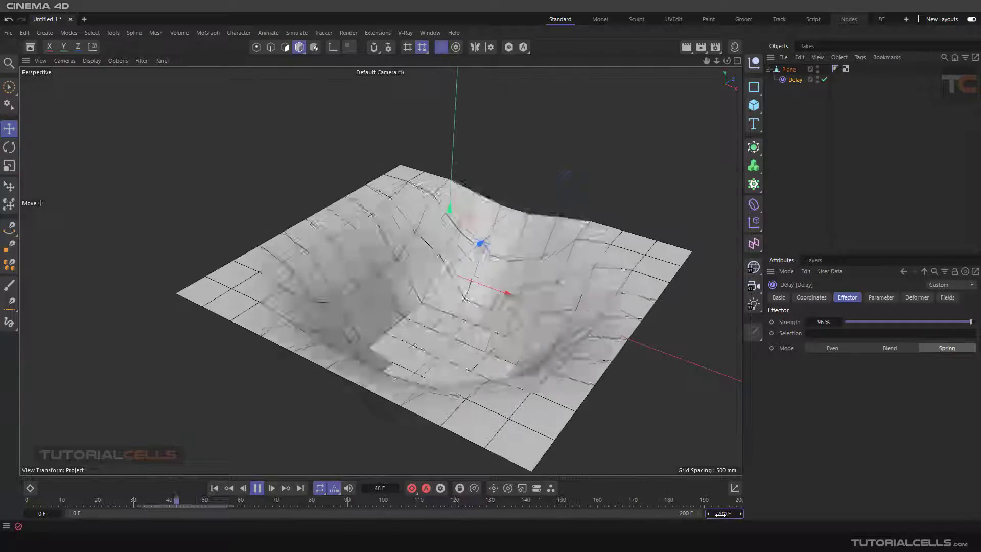
scroll(529, 238, down, 3)
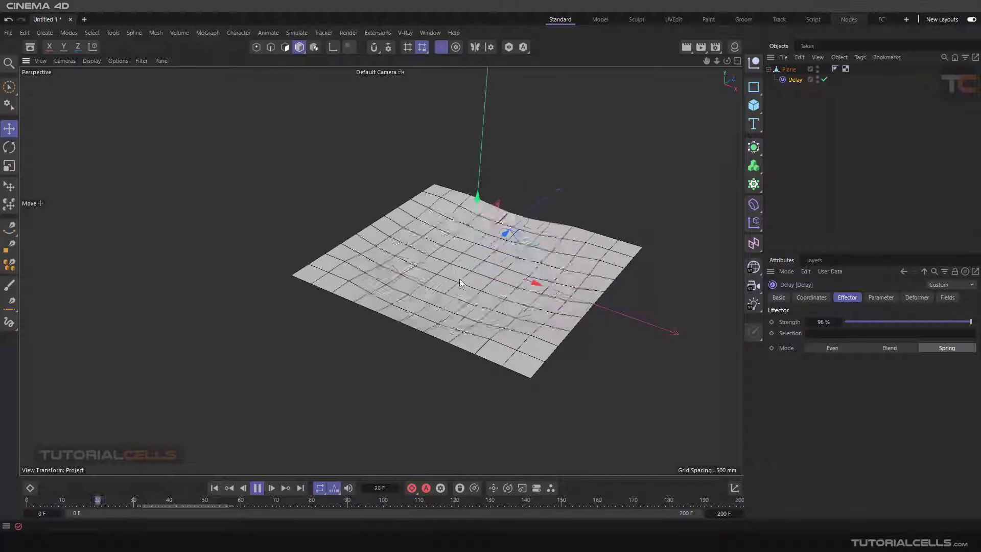
- Stop playback, return to frame 0 and review the Delay effector's deformation options
click(261, 488)
click(214, 489)
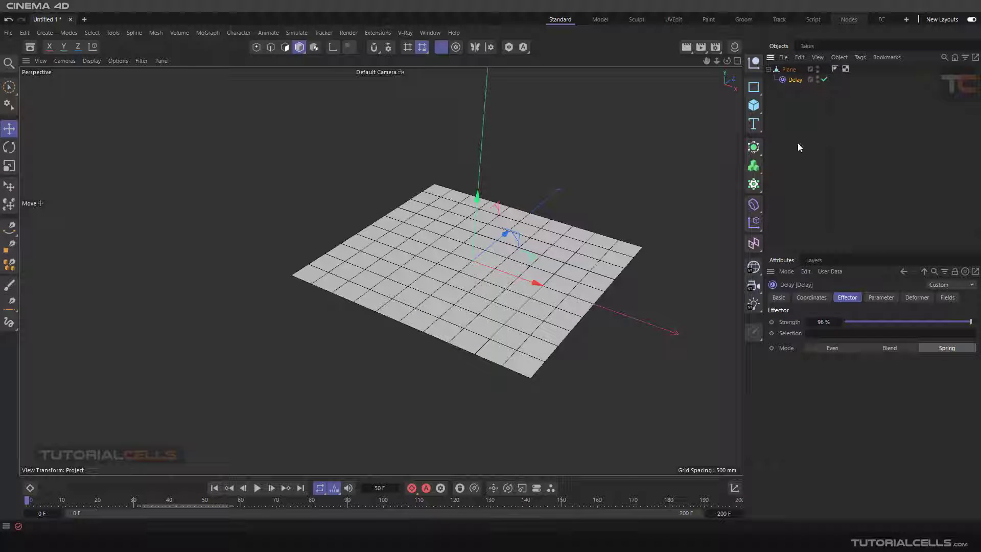
click(916, 298)
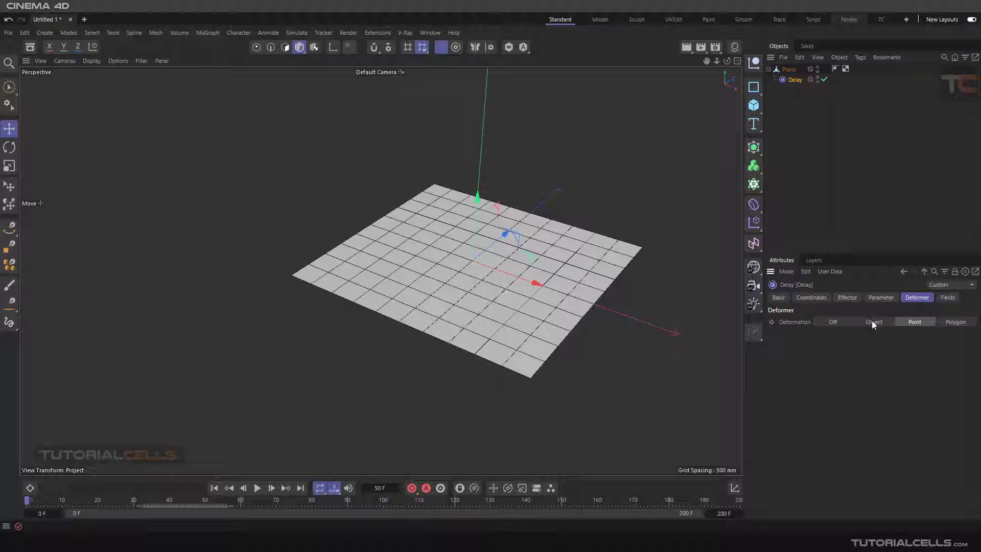
click(551, 488)
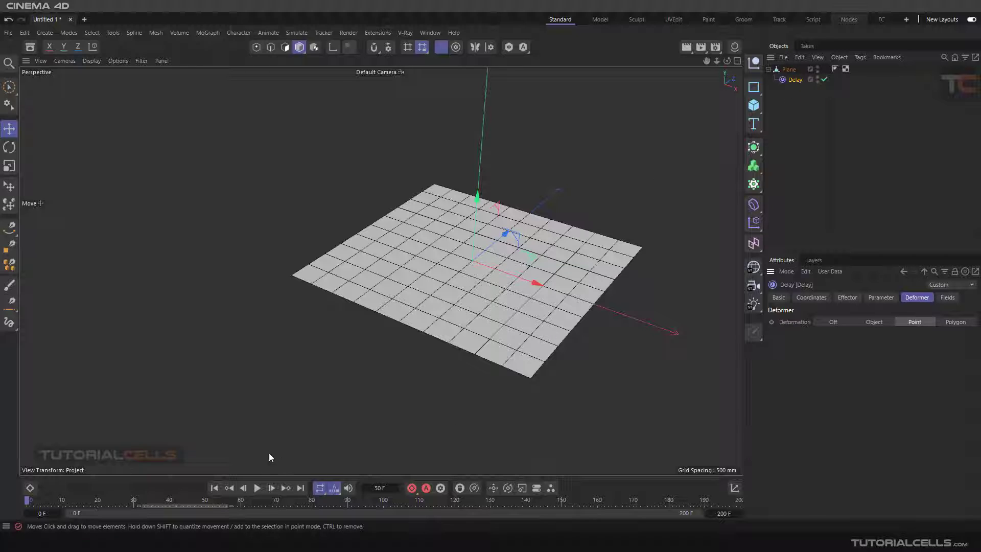
- Delete the animated plane together with its Delay effector and create a new Plane object
drag(793, 105, 782, 69)
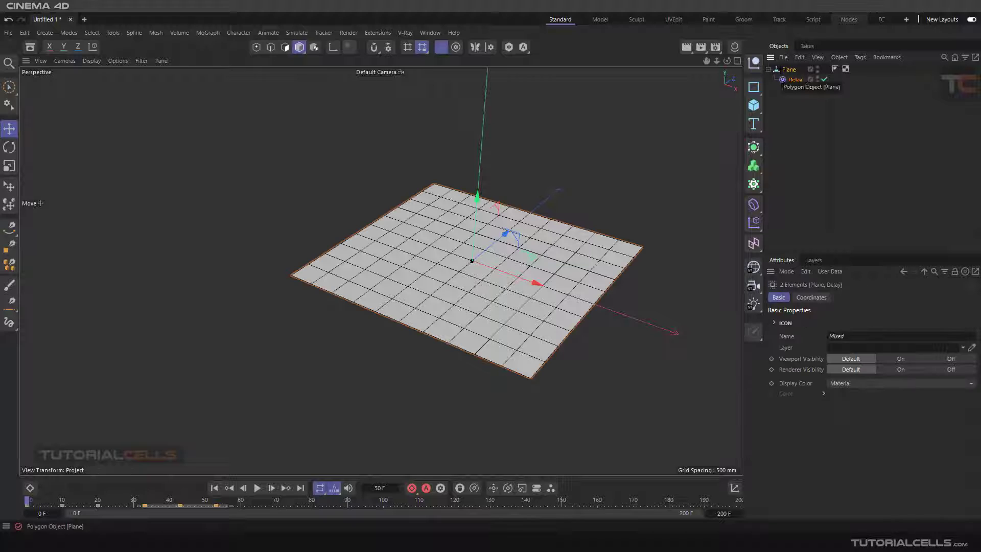
key(Delete)
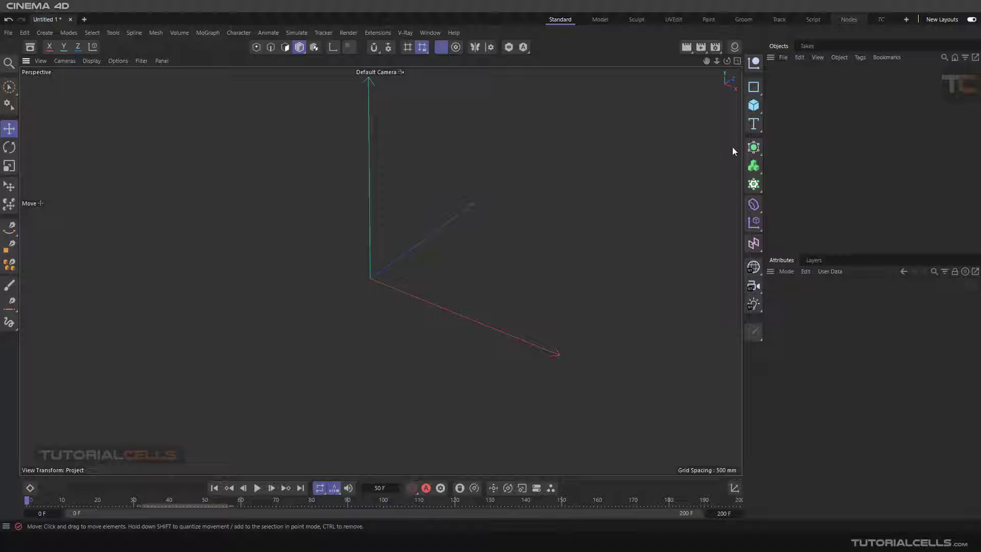
click(753, 106)
click(790, 140)
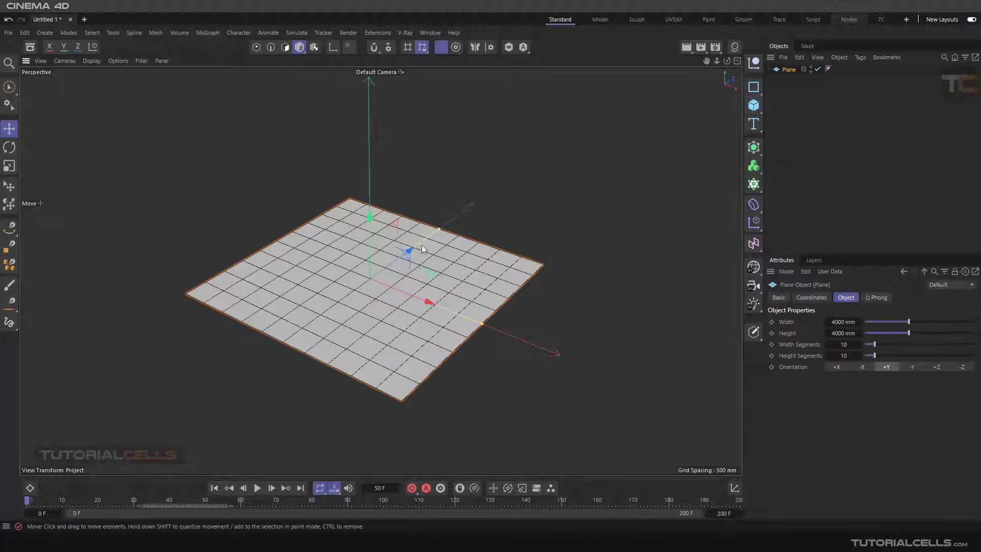
- Shorten the new plane's height to about 1930 mm, making it a long rectangle
scroll(376, 270, down, 3)
alt+drag(225, 174, 241, 184)
drag(425, 226, 403, 252)
alt+middle_drag(412, 278, 423, 251)
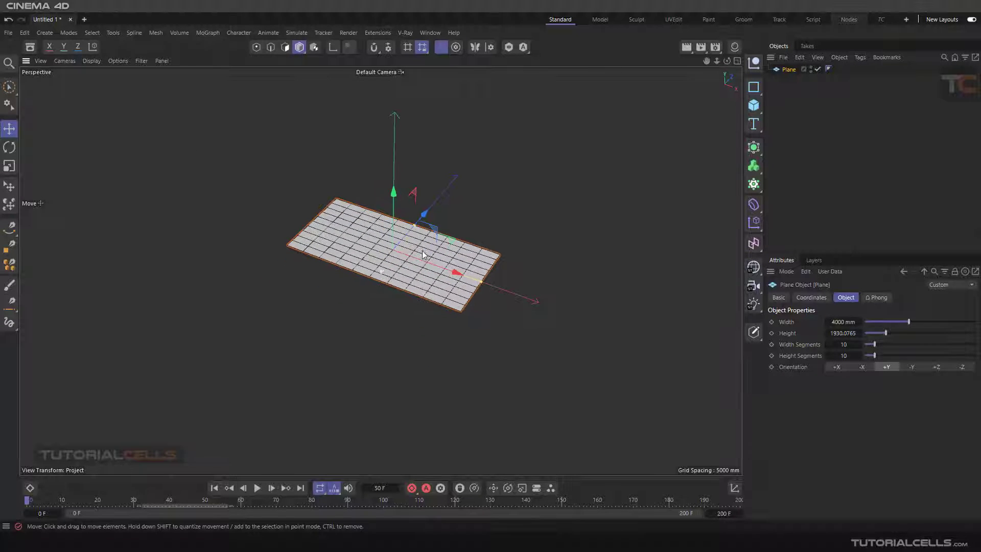
- Add a MoGraph Formula effector to the scene
click(207, 33)
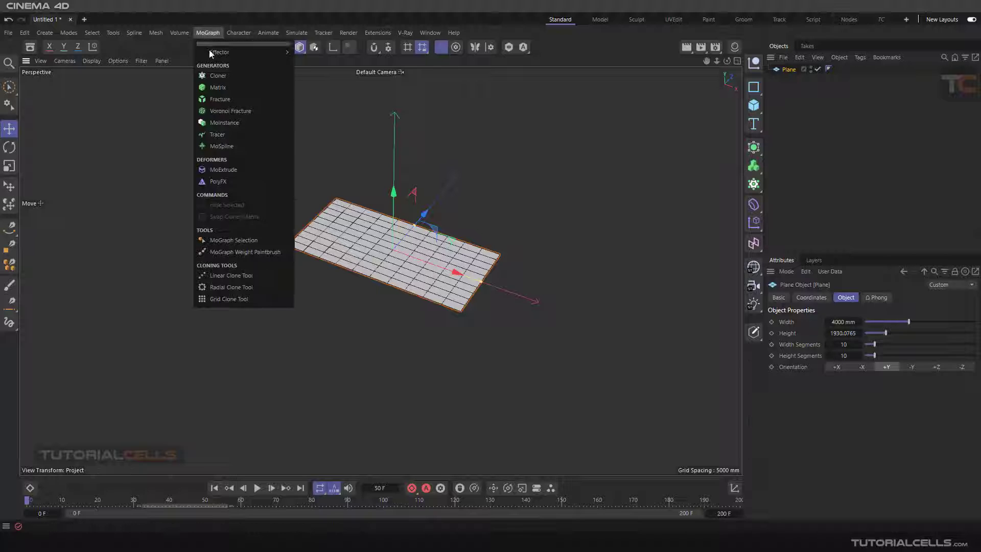
mouse_move(213, 54)
click(326, 84)
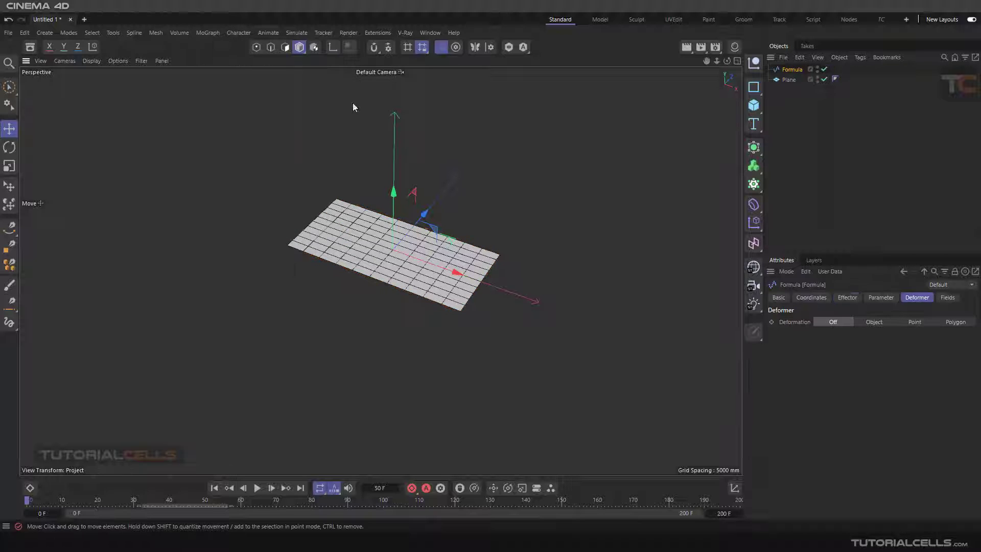
alt+drag(448, 246, 449, 227)
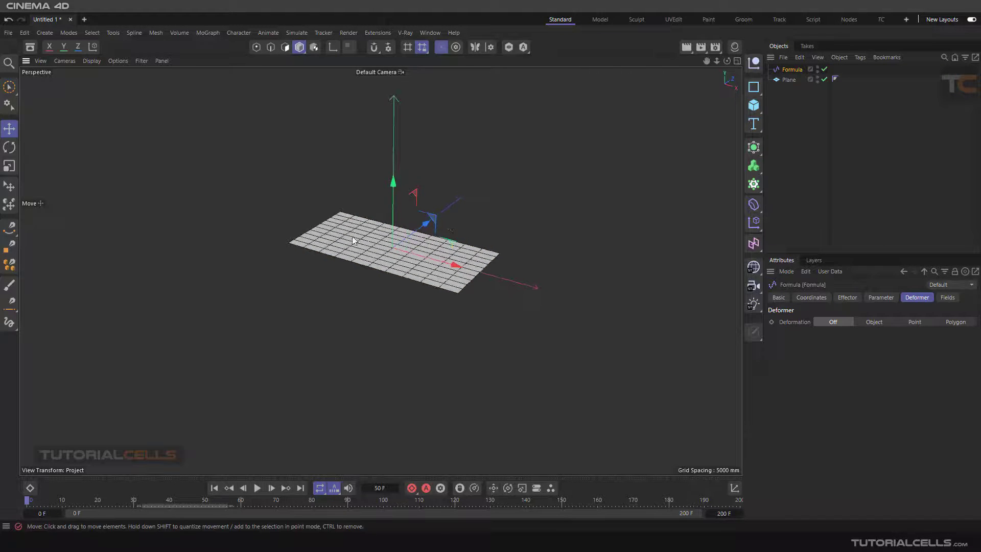
- Make the Formula effector a child of the plane, set its deformation to Point and play the animation
drag(790, 80, 790, 80)
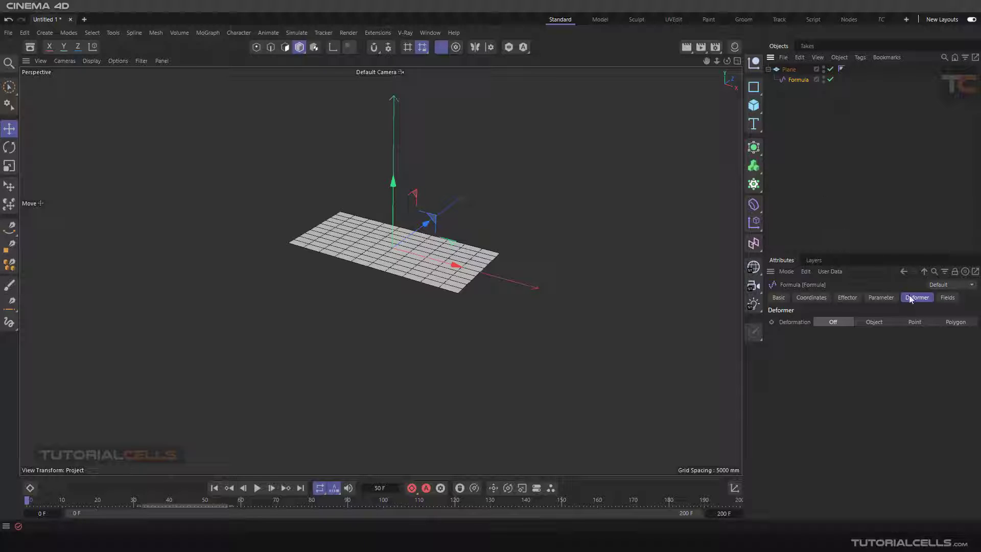
click(908, 322)
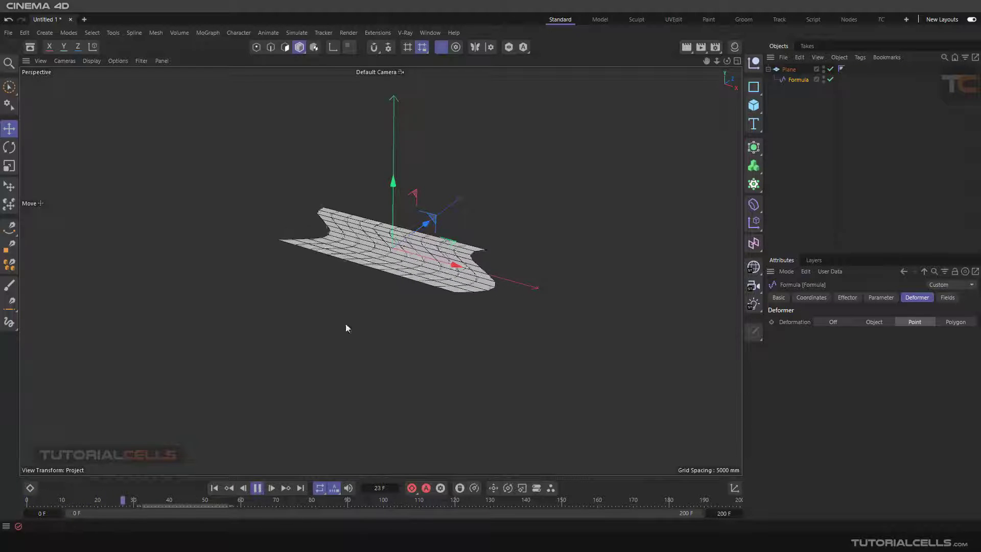
click(787, 71)
- Set the Formula effector's P.X to 0 mm and P.Z to about 254 mm, with Scale turned off
click(797, 80)
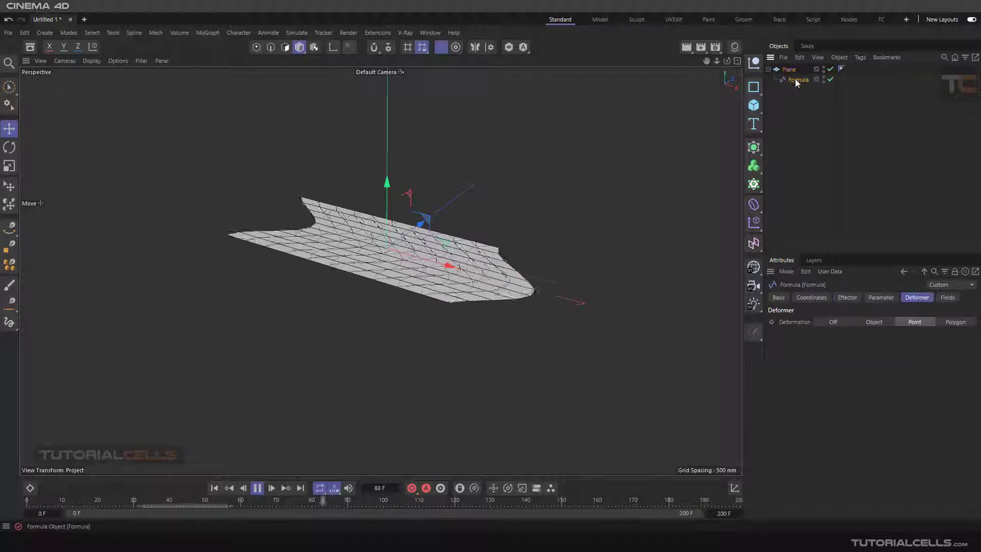
click(880, 297)
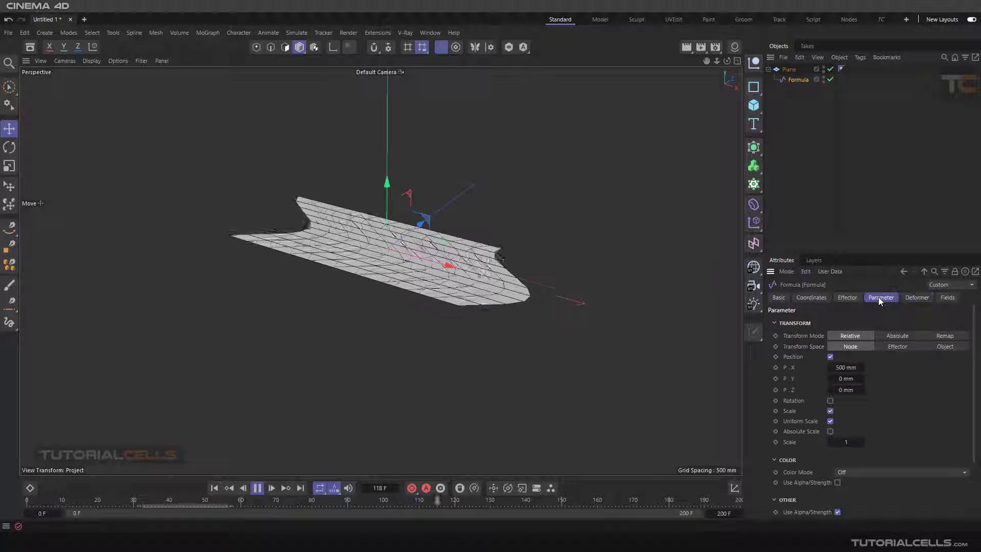
click(846, 368)
text(0)
key(Return)
click(830, 411)
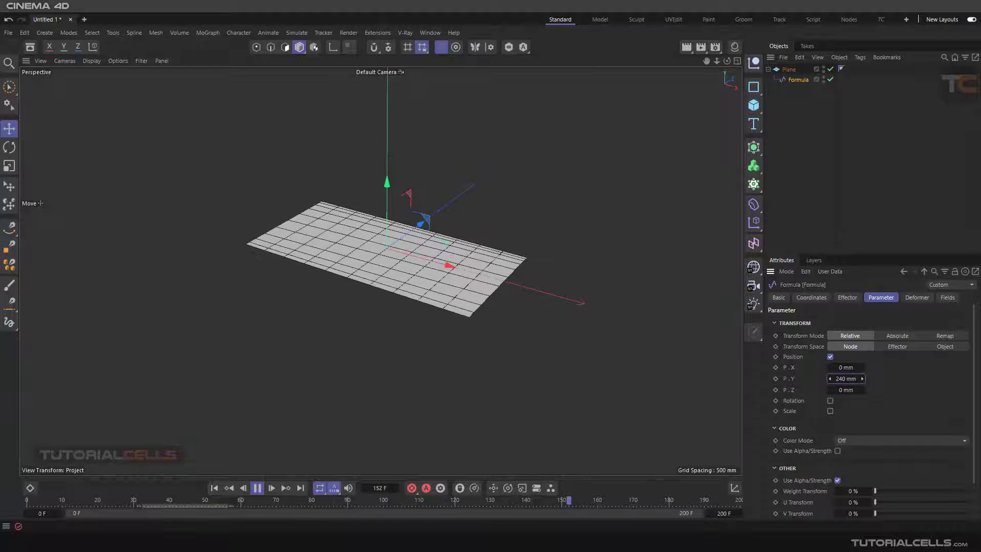
drag(841, 390, 968, 390)
alt+drag(505, 266, 478, 237)
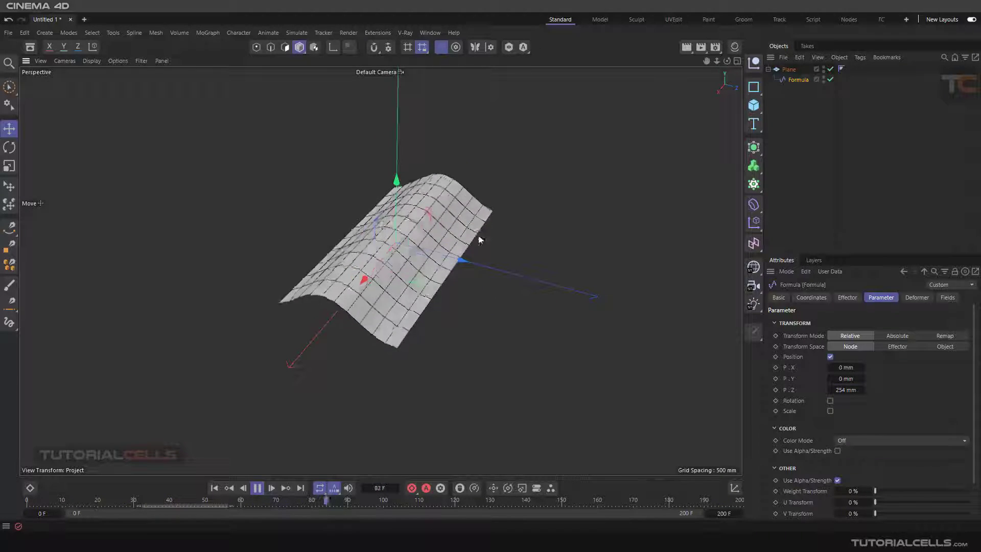
- Resize the plane to about 1406 mm wide and 4977 mm high
click(789, 69)
drag(333, 315, 376, 267)
drag(455, 257, 550, 284)
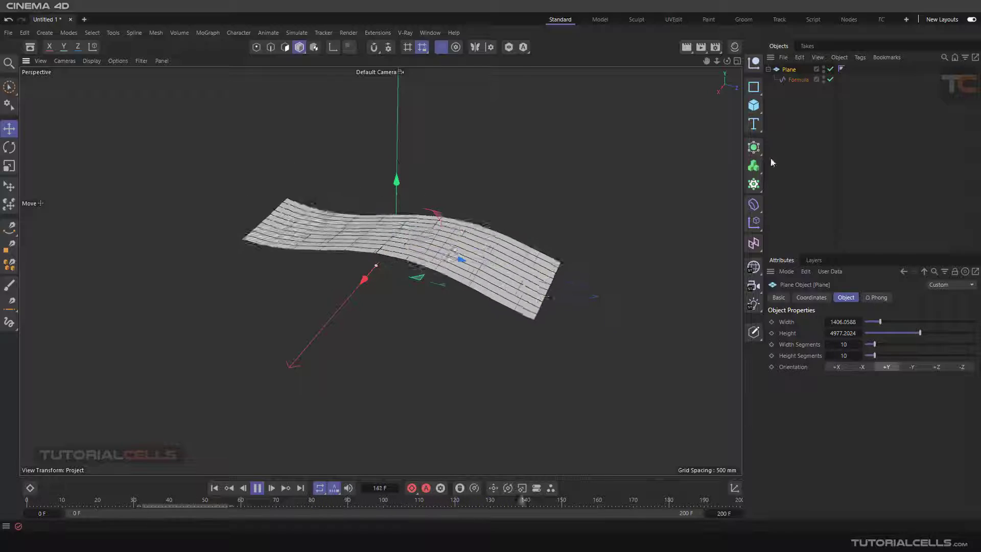
- Increase the Formula effector's P.Z position to 664 mm for stronger waves
click(797, 79)
click(846, 390)
text(664)
key(Return)
alt+drag(556, 273, 537, 242)
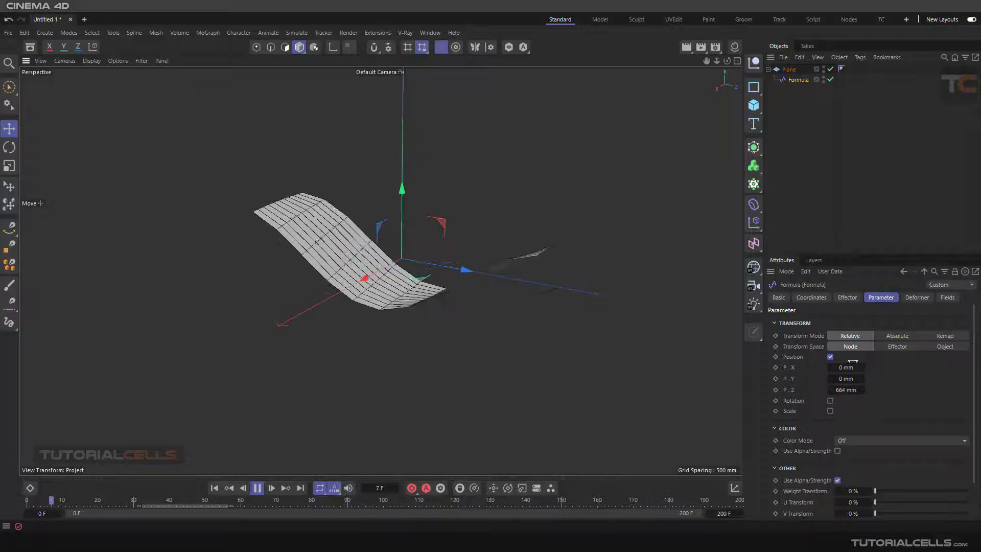
- Add a Linear Field to the Formula effector and rotate it about the vertical axis so its falloff follows the plane's length
click(941, 298)
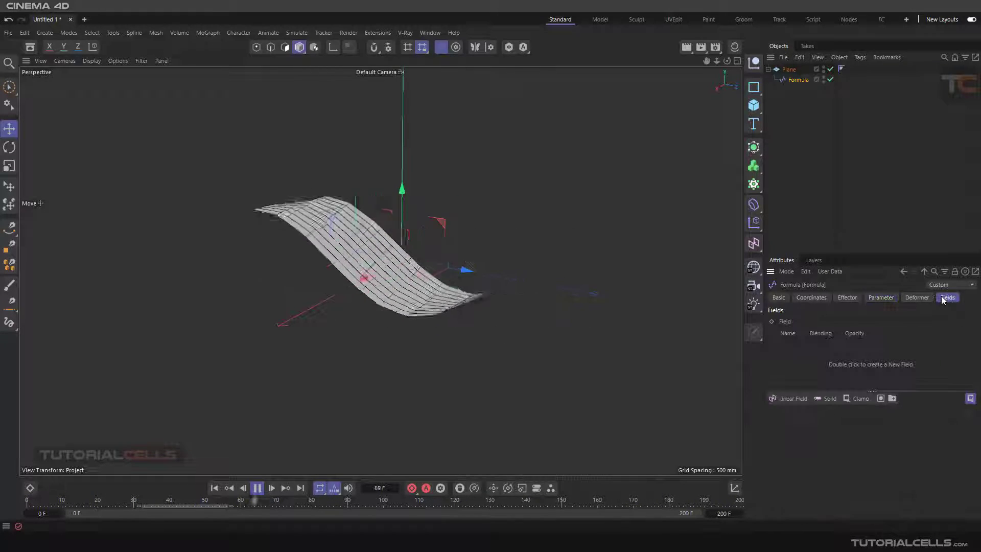
click(796, 400)
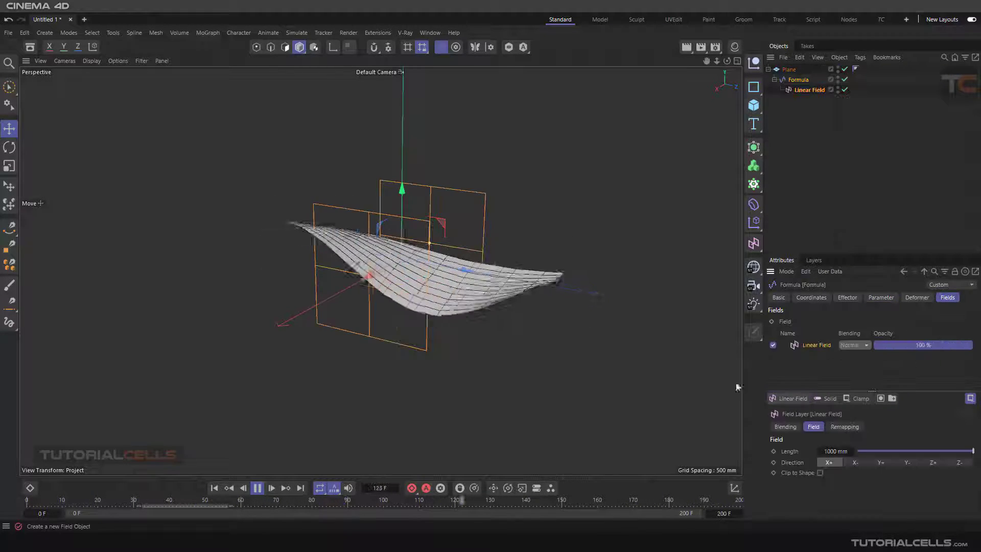
alt+drag(464, 335, 538, 326)
alt+middle_drag(439, 337, 458, 294)
click(6, 148)
drag(358, 279, 426, 265)
alt+drag(487, 274, 369, 273)
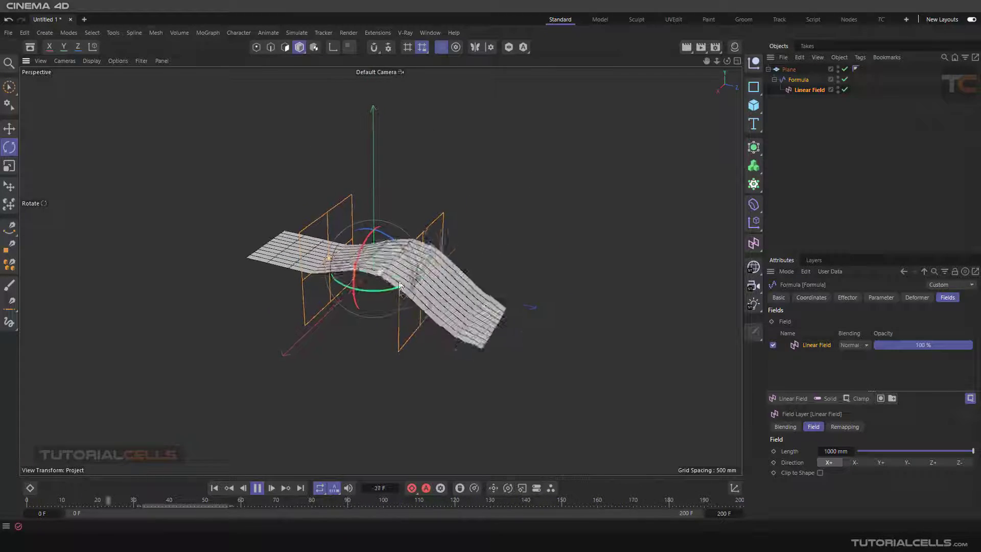
- Shift the Linear Field along the plane and change its type to Box Field
alt+middle_drag(431, 283, 431, 259)
click(10, 128)
drag(377, 256, 460, 251)
click(832, 322)
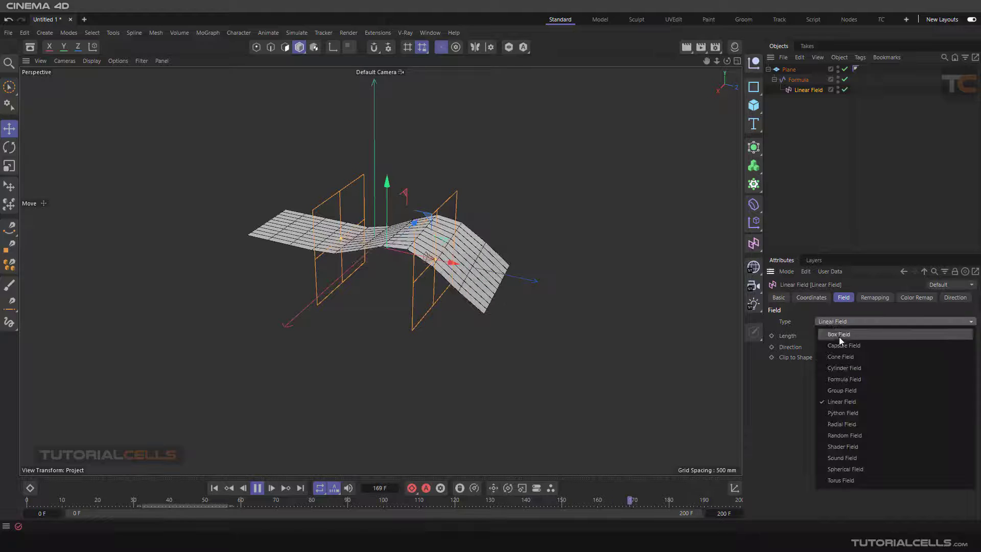
click(842, 335)
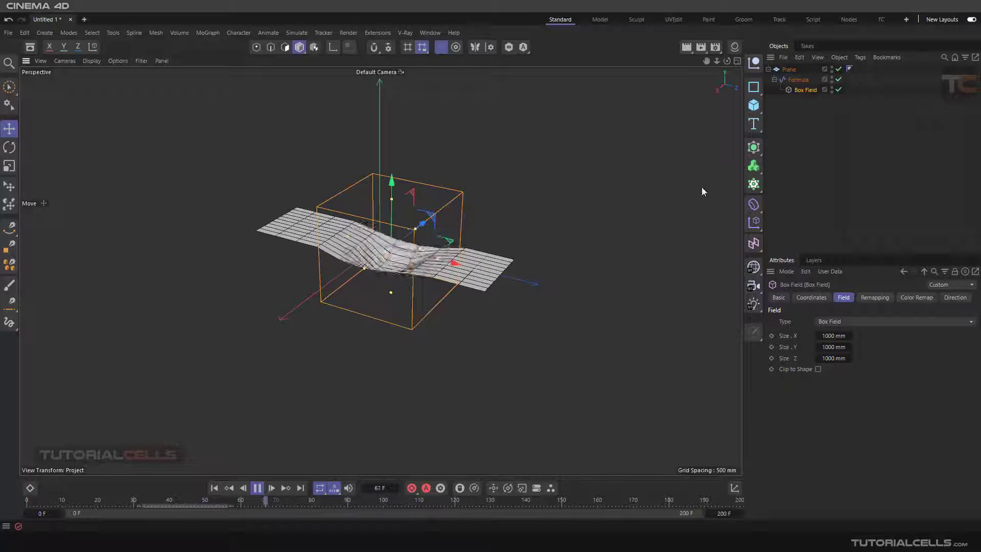
- Delete the whole plane hierarchy from the scene and create a new default plane
drag(791, 112, 771, 62)
key(Delete)
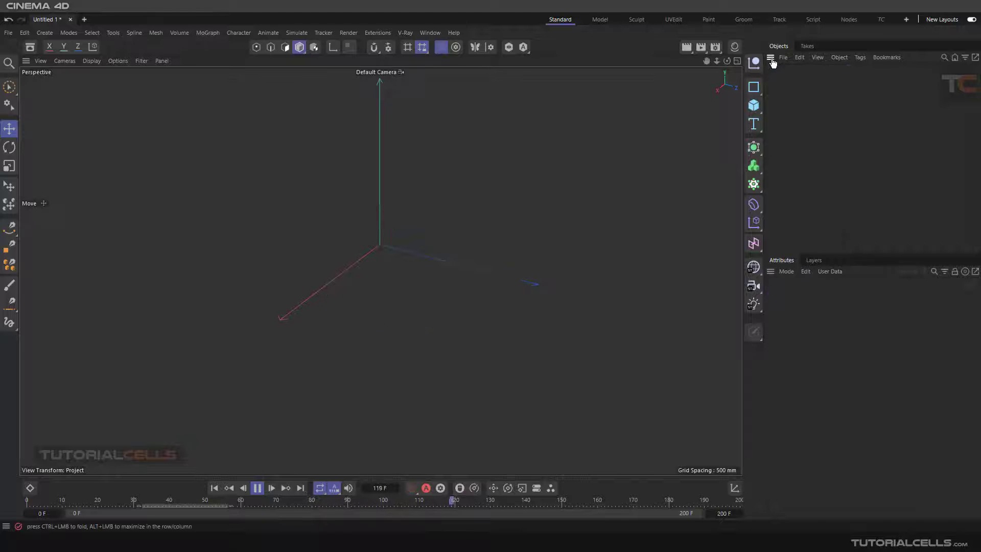
click(755, 105)
click(790, 140)
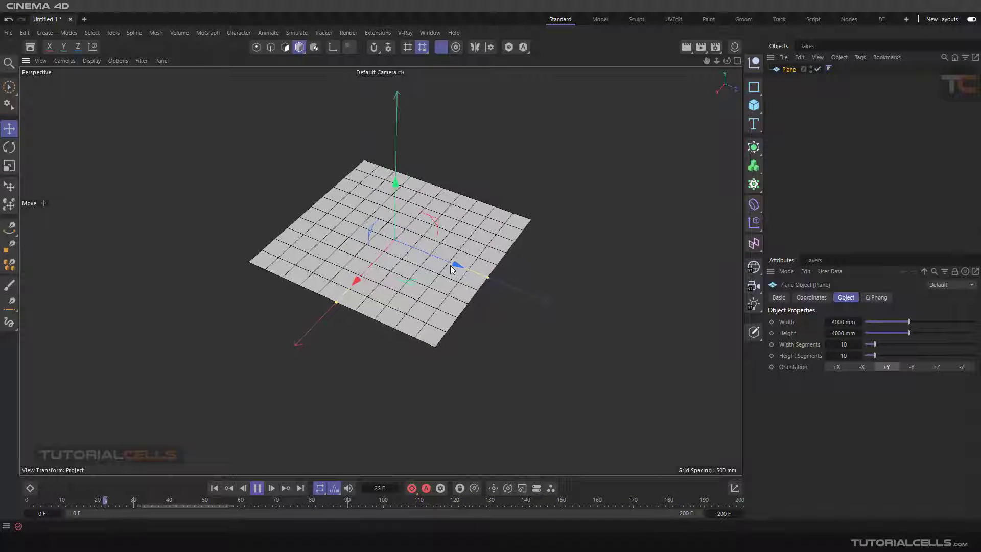
alt+drag(441, 276, 440, 236)
- Add a Plain effector as a child of the plane and give it a Linear Field
click(204, 32)
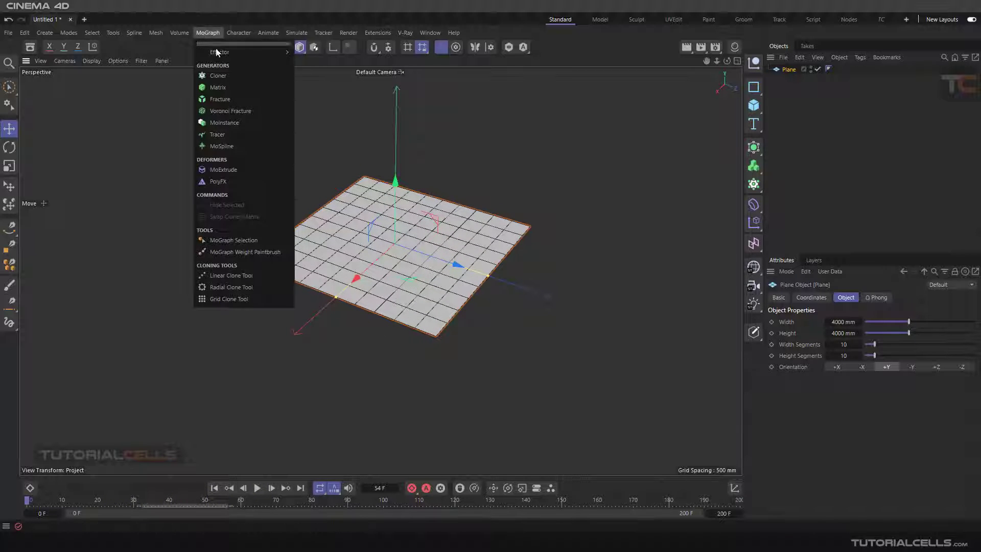
mouse_move(237, 53)
click(311, 57)
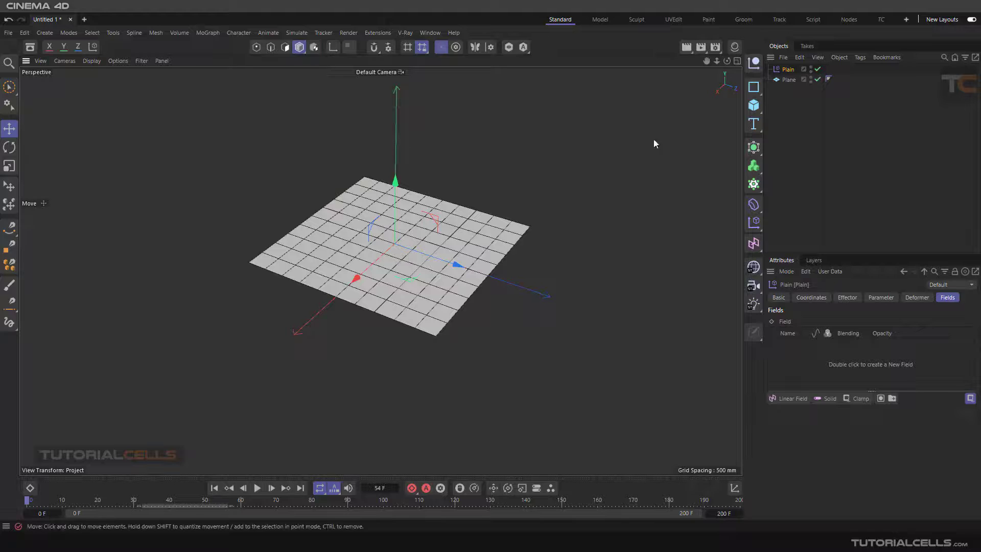
click(790, 399)
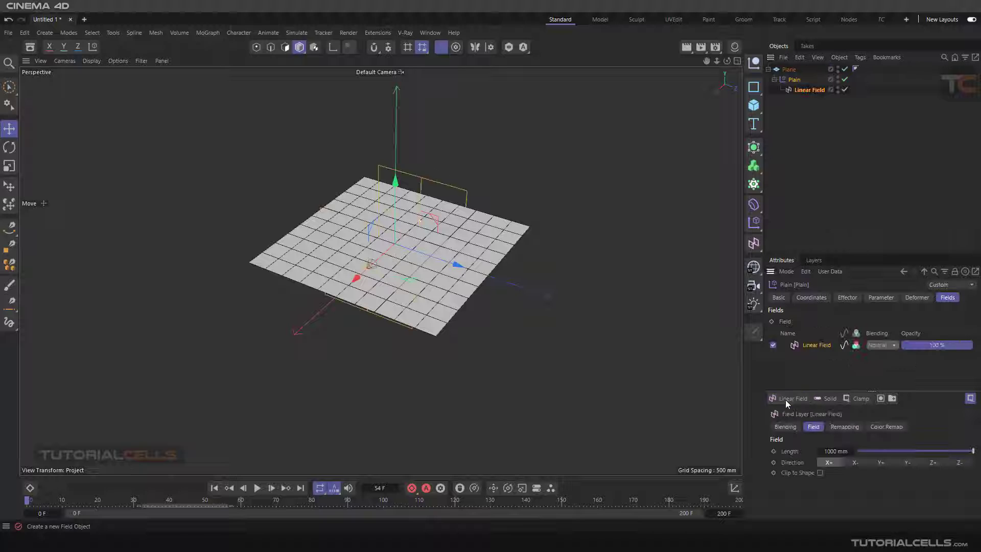
alt+drag(546, 304, 716, 326)
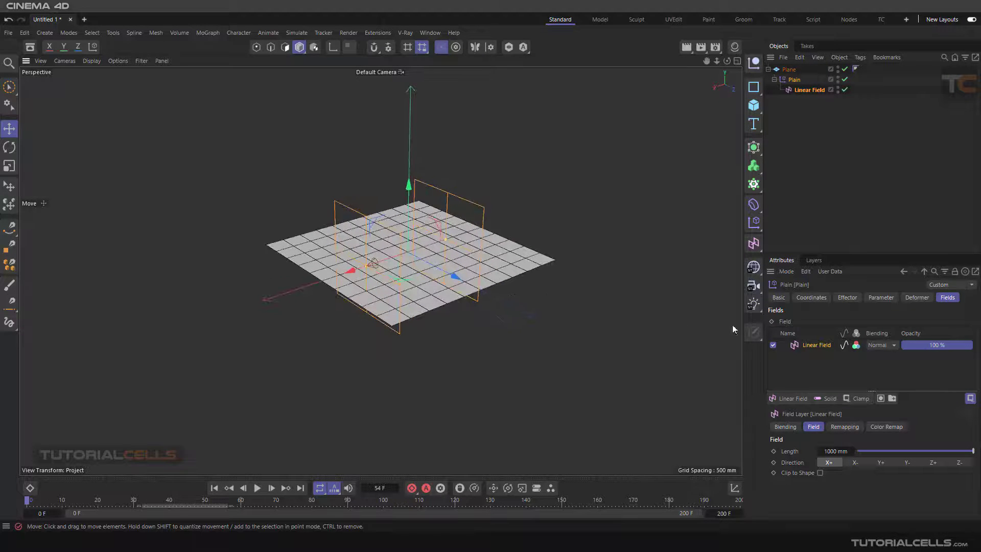
- Set the Plain effector's deformation to Point
click(913, 298)
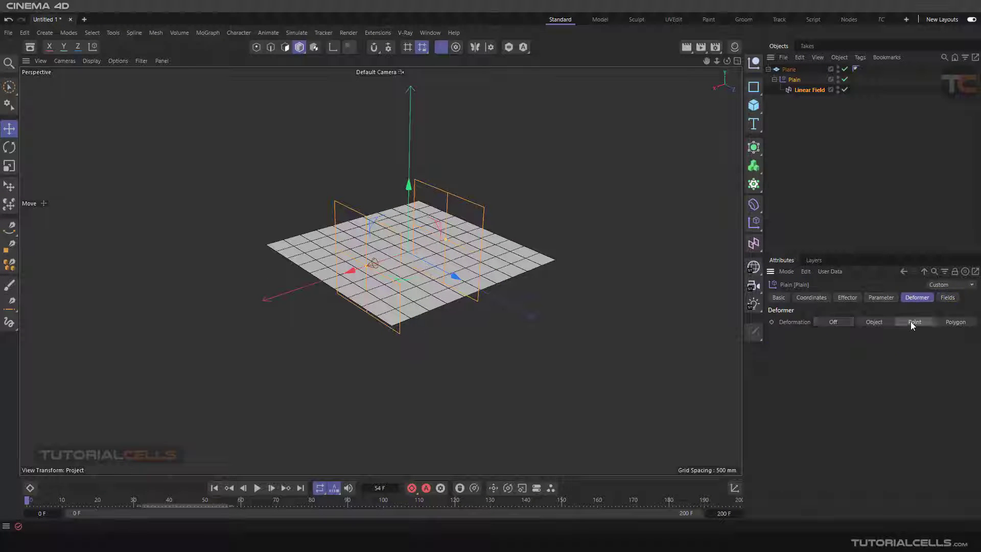
click(913, 322)
mouse_move(566, 302)
alt+mouse_down()
mouse_move(372, 271)
mouse_move(422, 266)
mouse_move(380, 263)
alt+mouse_up()
- Set the Plain effector's P.Y to 0 mm and P.Z to 1354 mm, and move the effector along X across the plane
click(868, 297)
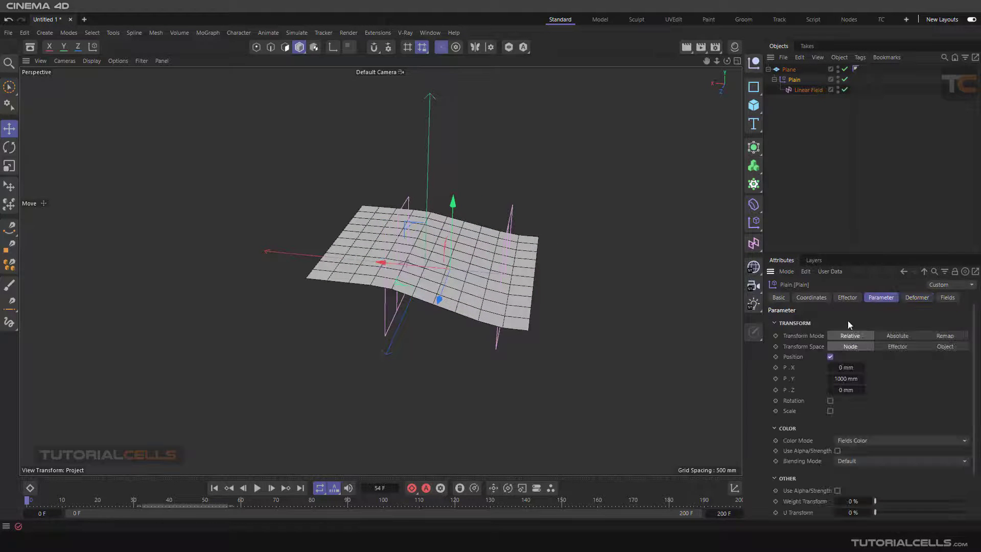
drag(848, 378, 943, 378)
alt+drag(442, 210, 327, 249)
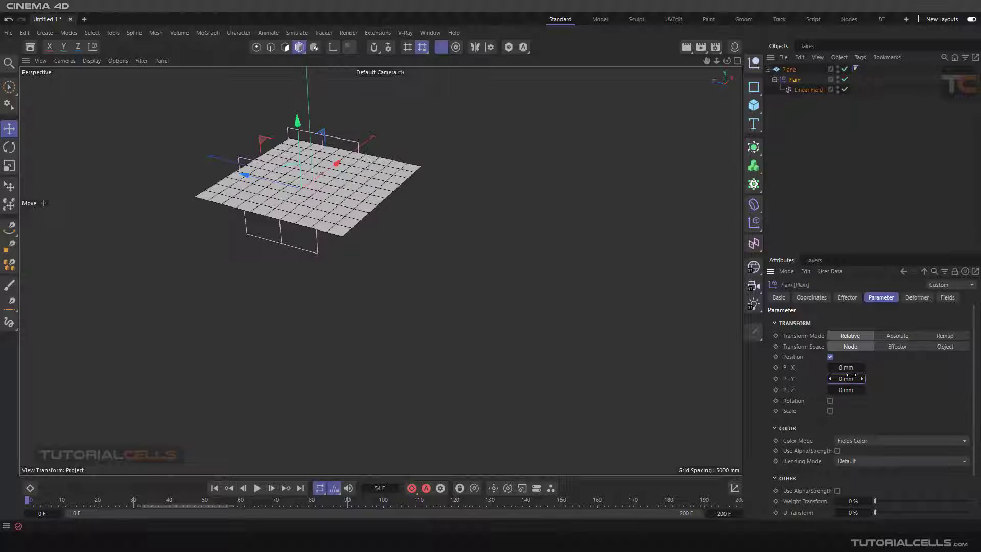
drag(846, 390, 864, 390)
alt+drag(349, 195, 469, 293)
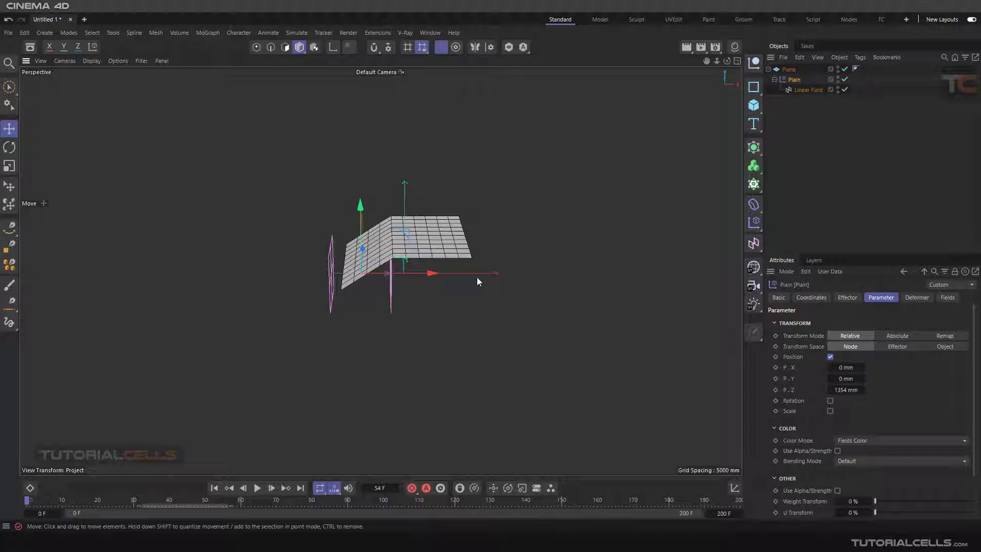
drag(433, 280, 487, 275)
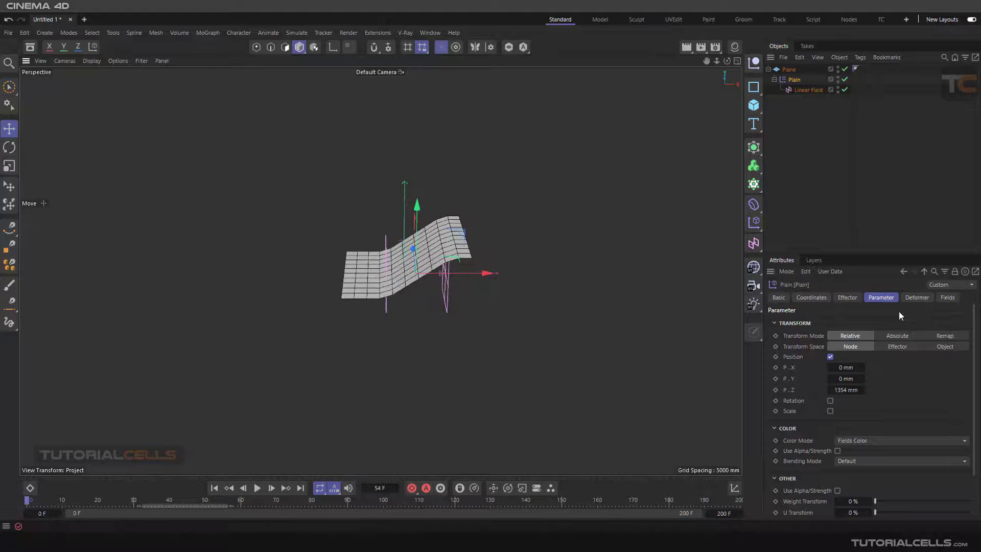
- Set the Linear Field's remapping Inner Offset to 11 %
click(800, 91)
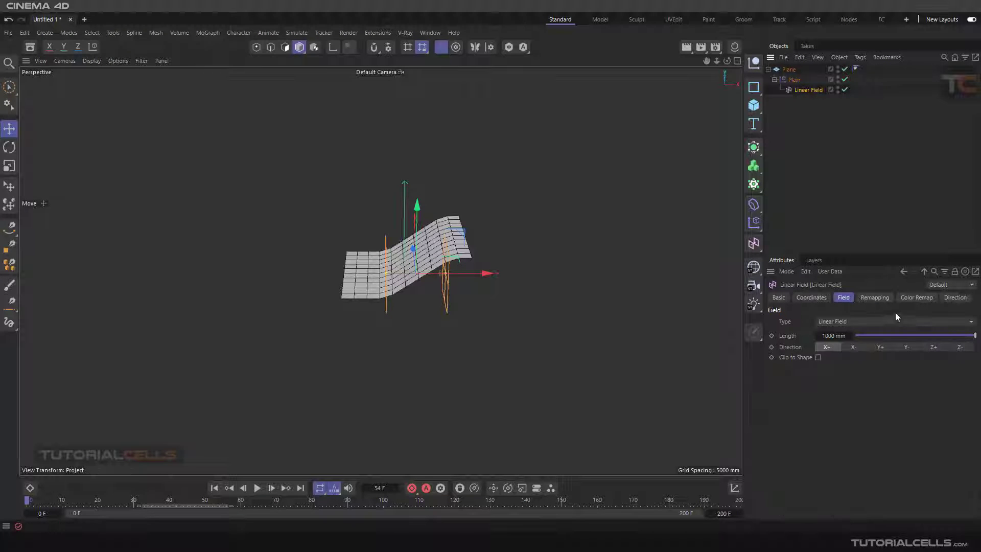
click(918, 298)
click(882, 299)
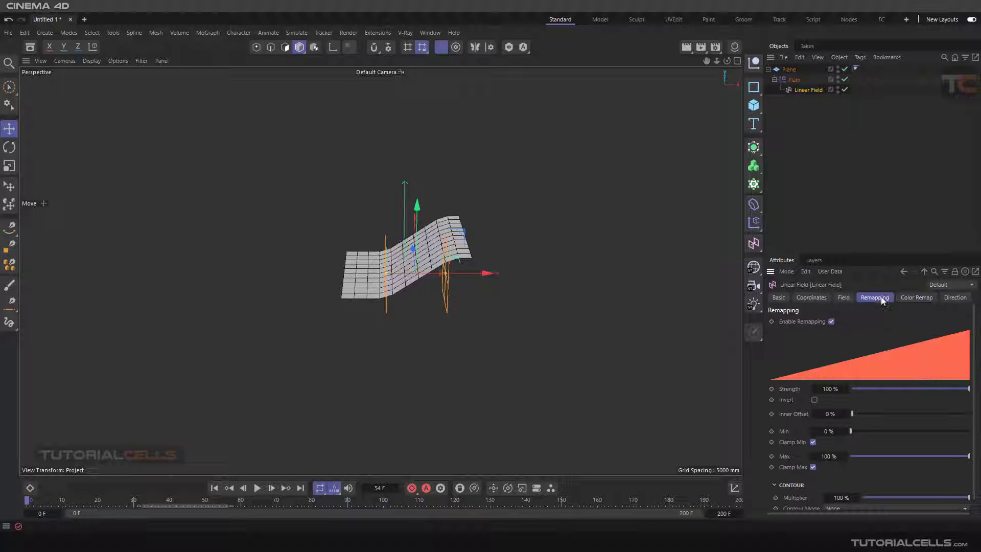
mouse_move(852, 412)
mouse_down()
mouse_move(901, 409)
mouse_move(859, 409)
mouse_move(868, 410)
mouse_up()
drag(975, 418, 977, 435)
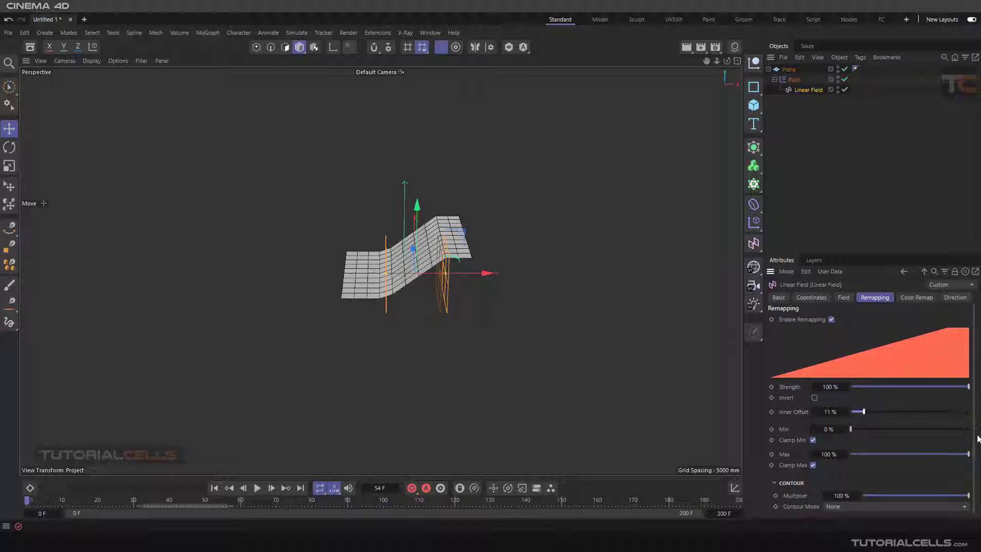
- Set the Linear Field's Contour Mode to Curve and apply the Sin spline preset
click(863, 507)
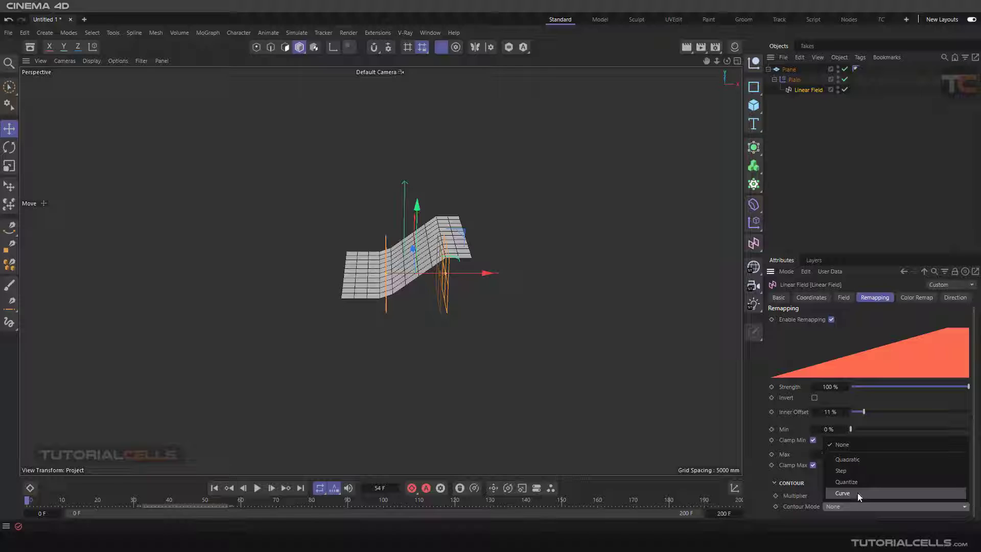
click(858, 493)
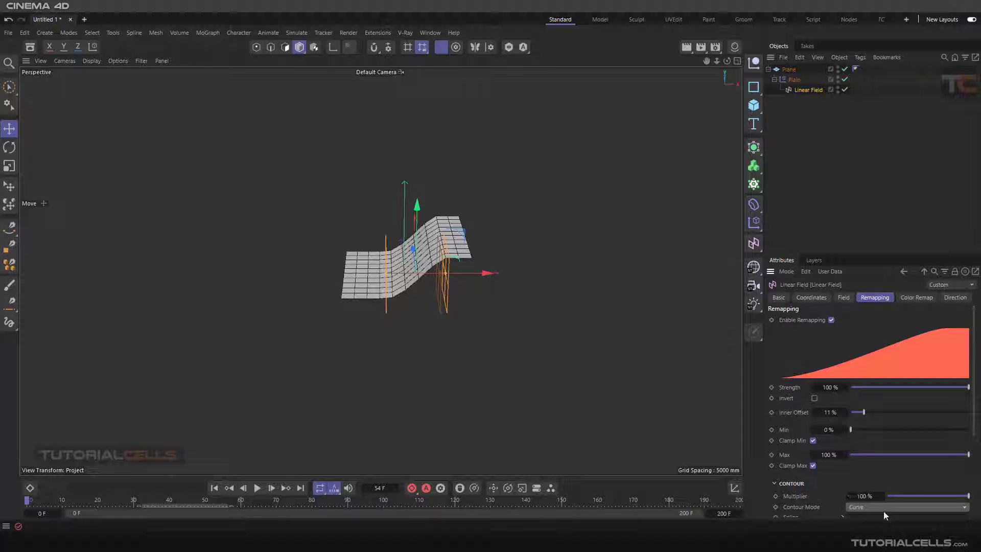
scroll(970, 431, down, 5)
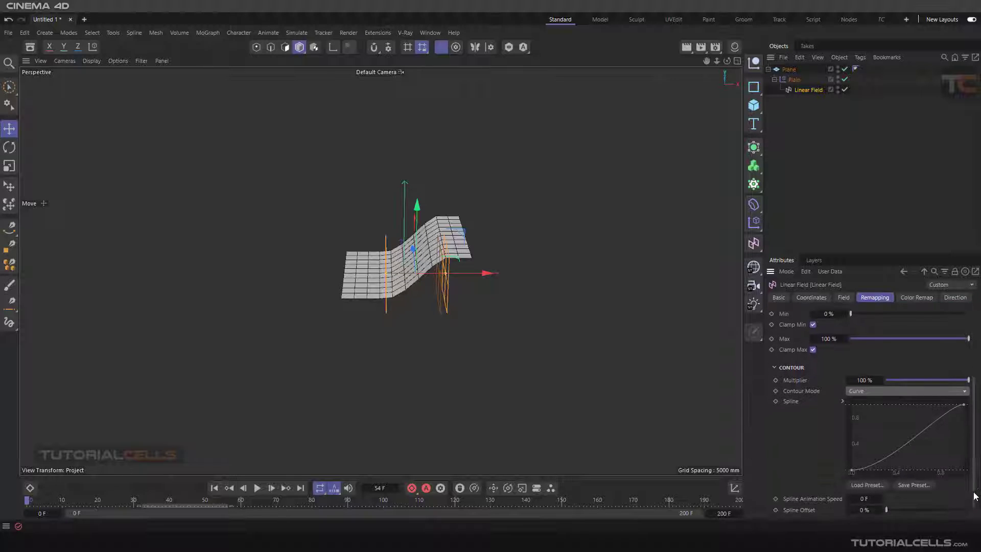
right_click(922, 443)
mouse_move(898, 430)
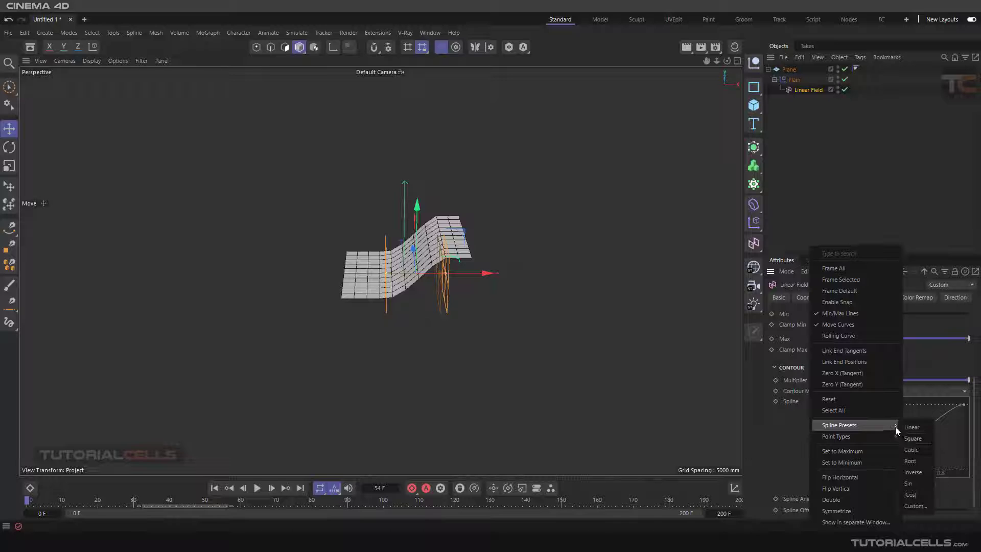
click(915, 484)
drag(472, 290, 495, 286)
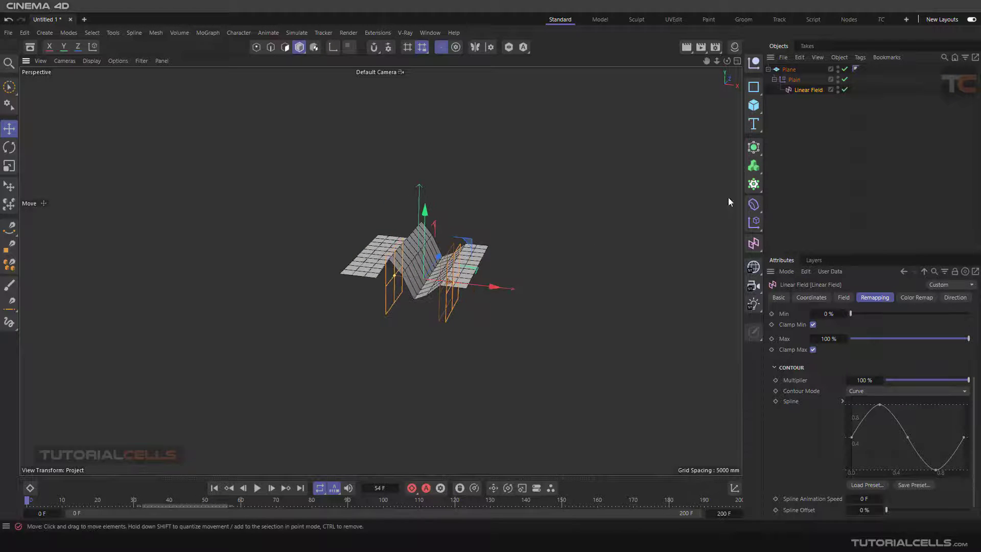
- Place the plane inside a Subdivision Surface to smooth the wave
click(788, 70)
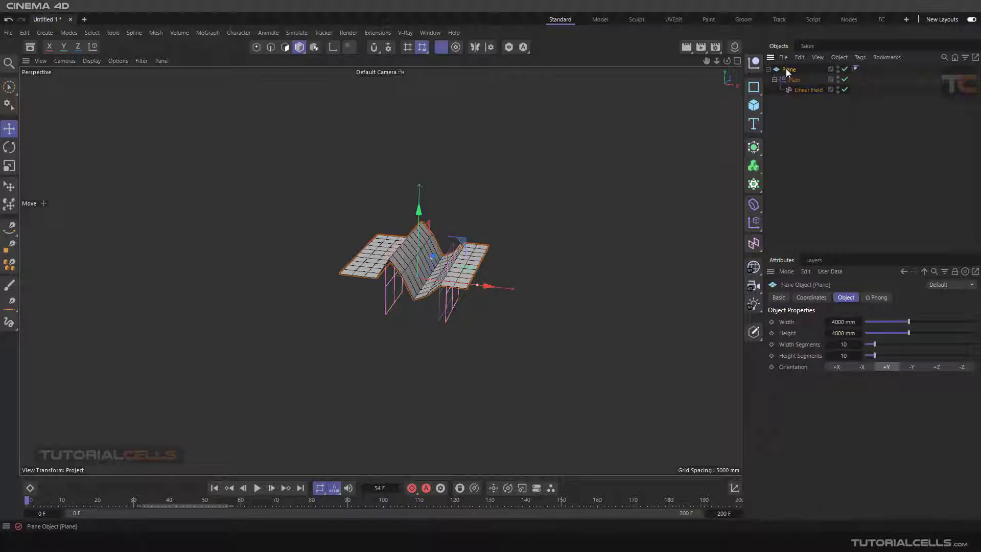
alt+click(754, 148)
scroll(535, 221, up, 5)
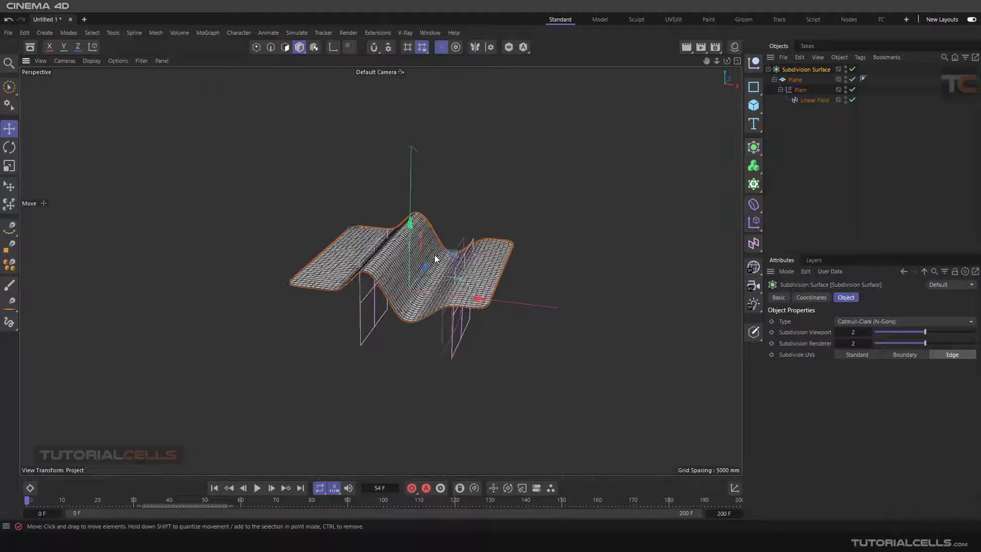
alt+drag(434, 260, 441, 284)
key(ctrl+z)
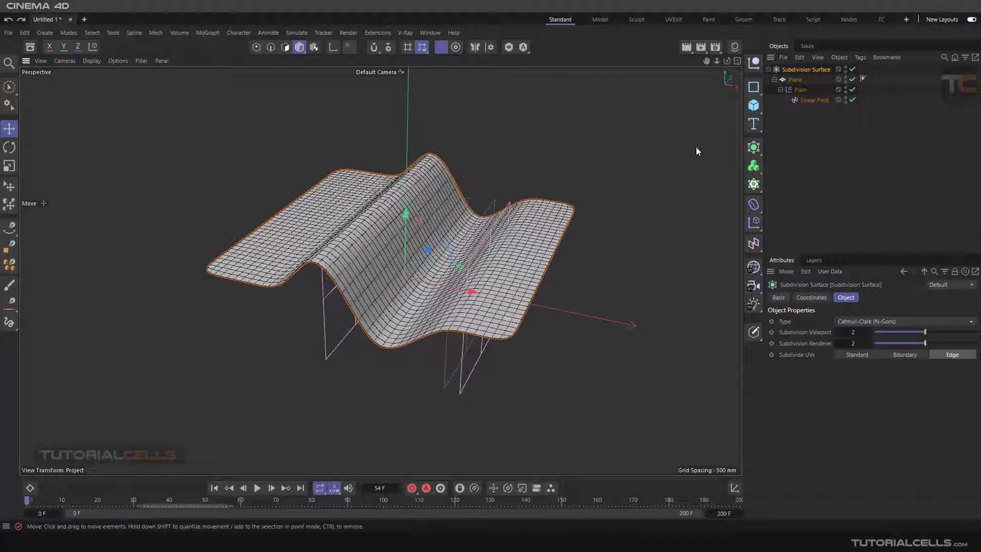
- Shift the Linear Field slightly along the plane and reset its contour spline
click(797, 100)
drag(440, 286, 442, 258)
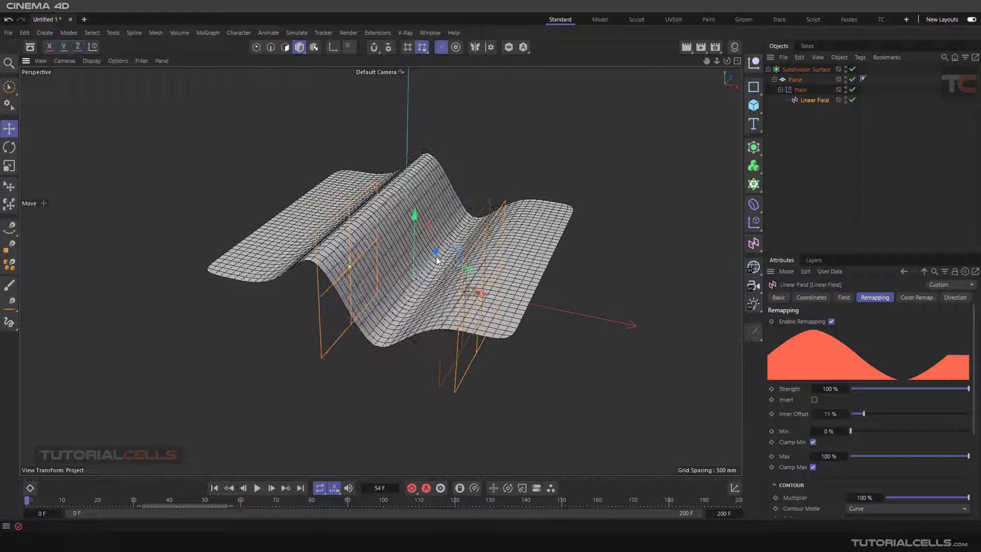
scroll(878, 404, down, 5)
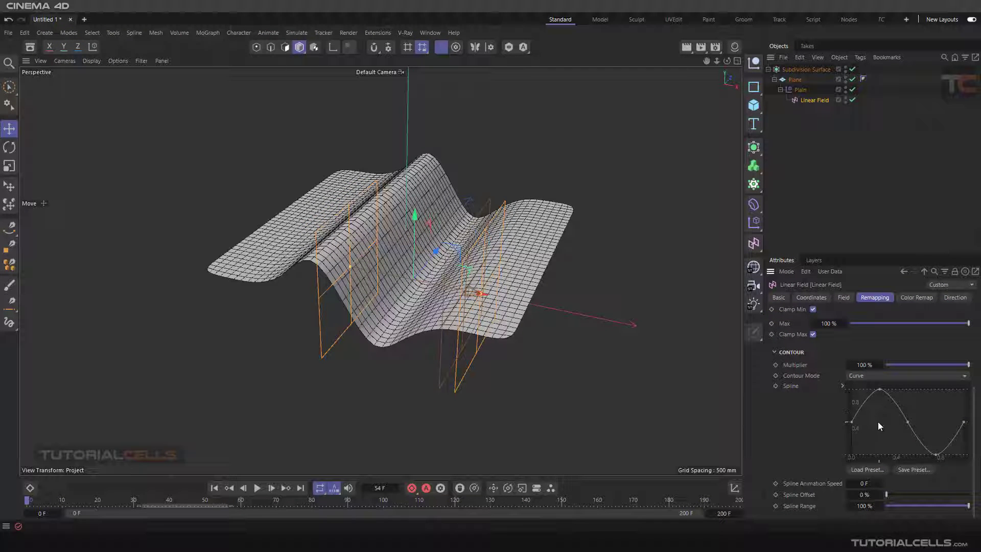
right_click(879, 422)
click(896, 406)
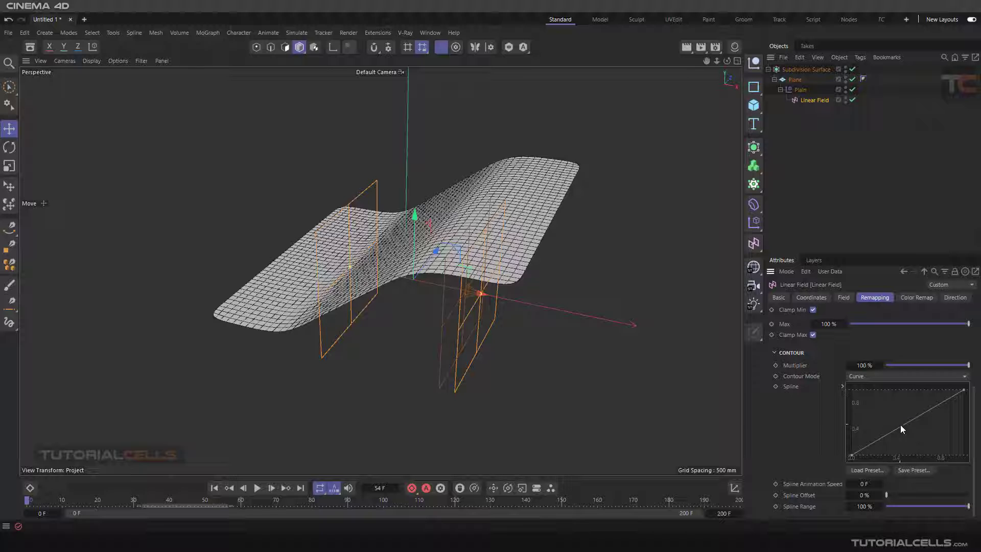
- Try bending the contour spline with extra points near its middle, and reset it
mouse_move(903, 425)
mouse_down()
mouse_move(880, 404)
mouse_move(935, 446)
mouse_move(917, 416)
mouse_up()
right_click(903, 422)
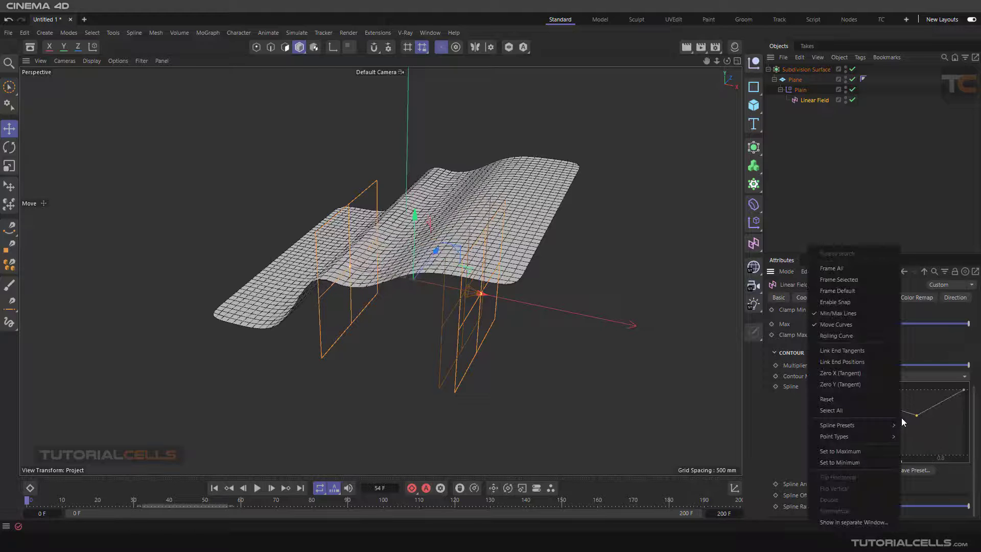
click(846, 400)
- Apply the Square spline preset to the contour and raise its three inner points to form an early, steep rise
right_click(900, 424)
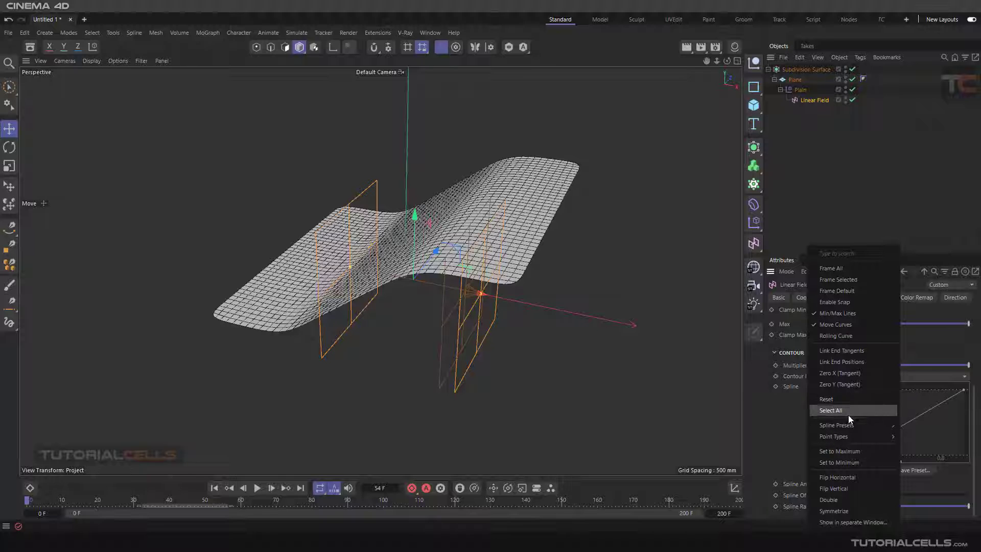
mouse_move(851, 429)
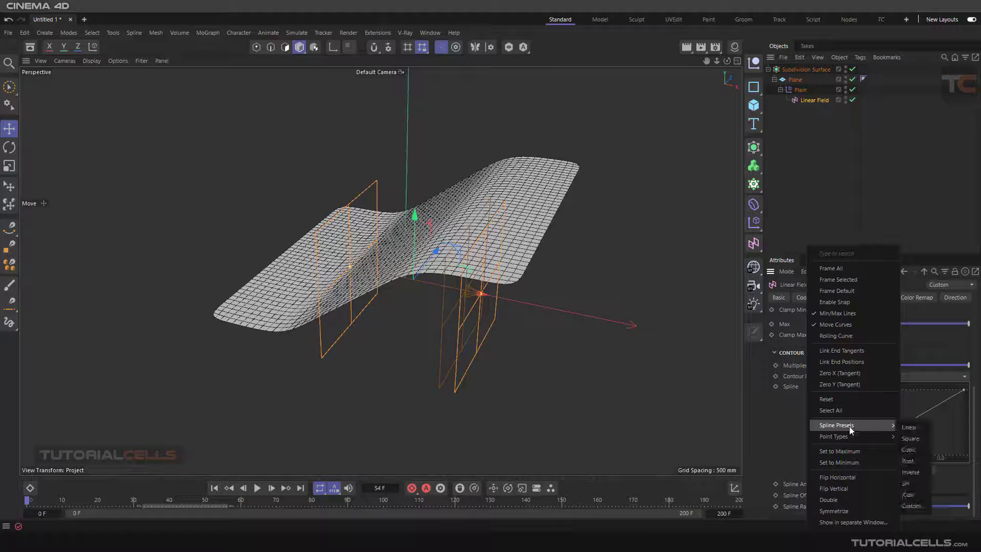
click(911, 439)
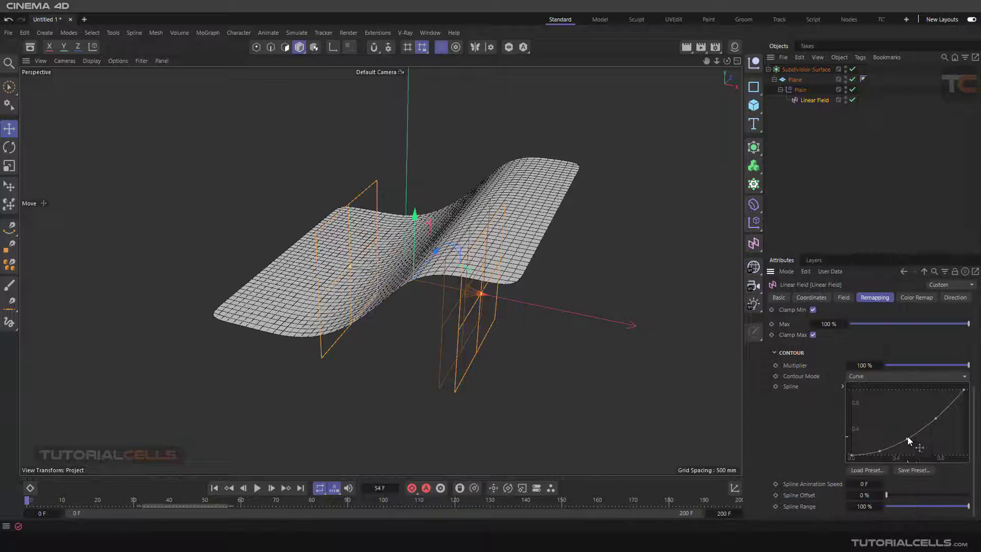
drag(909, 438, 885, 409)
drag(882, 452, 870, 406)
drag(942, 421, 934, 397)
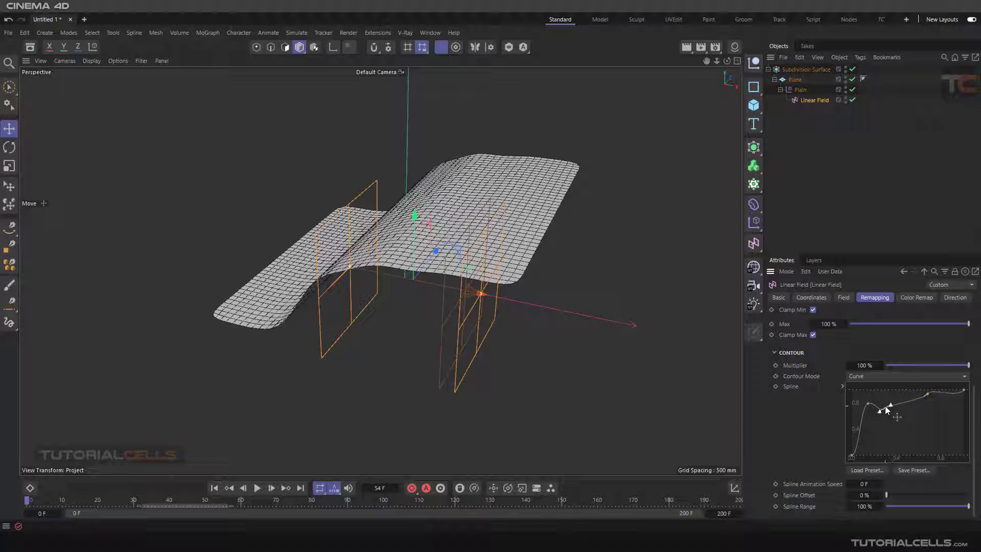
- Delete the contour spline's extra inner point, lower its end point to zero, and shift the upper point closer to the end
key(Delete)
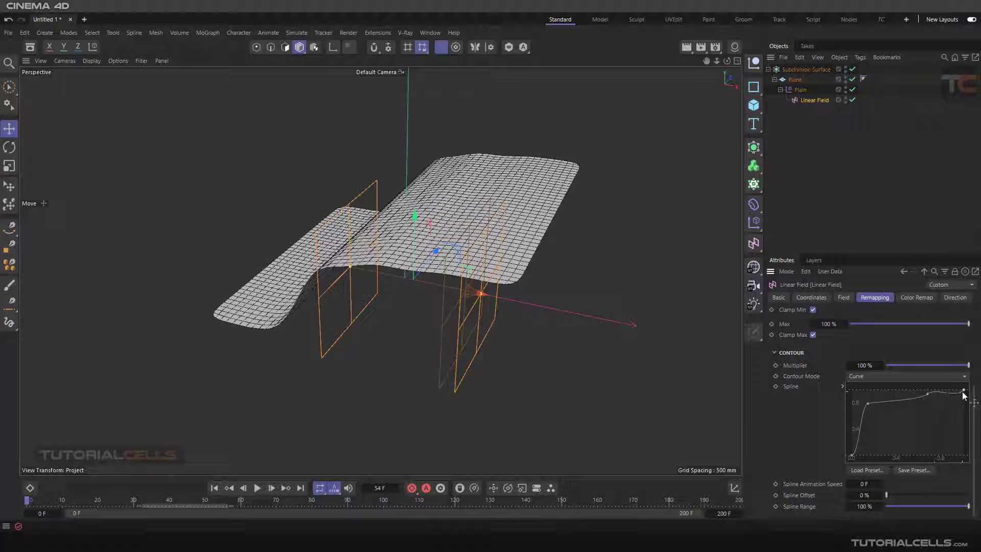
drag(965, 394, 972, 459)
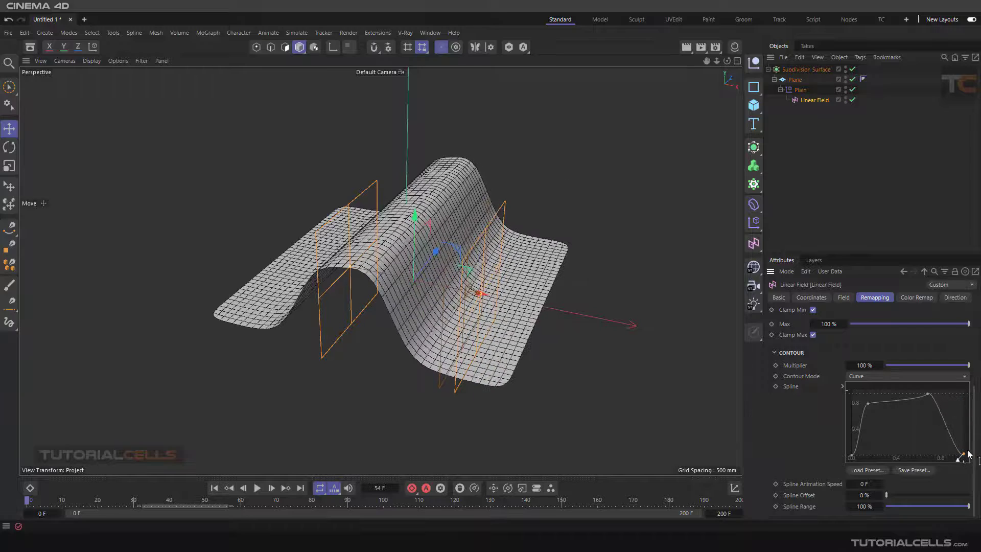
drag(928, 394, 939, 396)
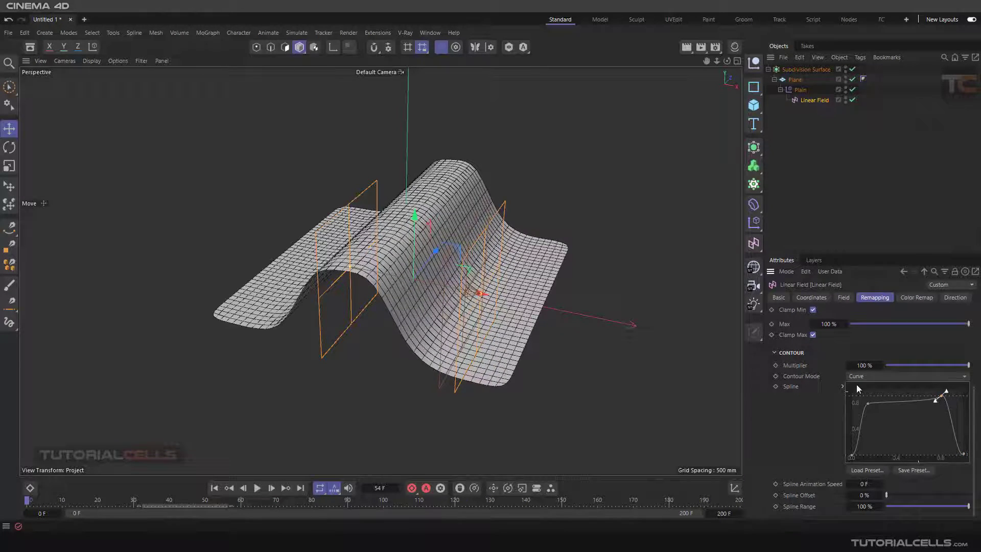
scroll(544, 301, down, 2)
scroll(492, 296, down, 3)
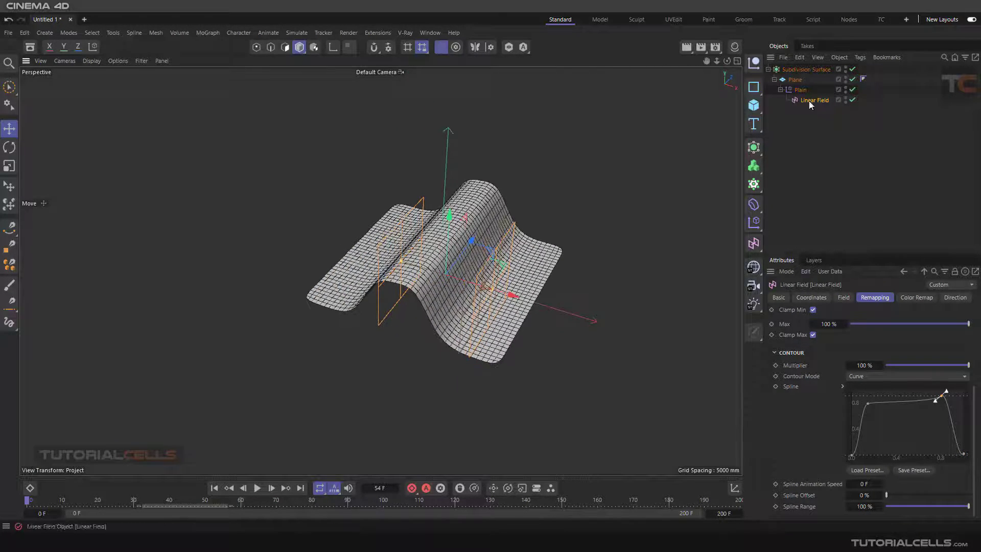
ctrl+drag(812, 102, 813, 110)
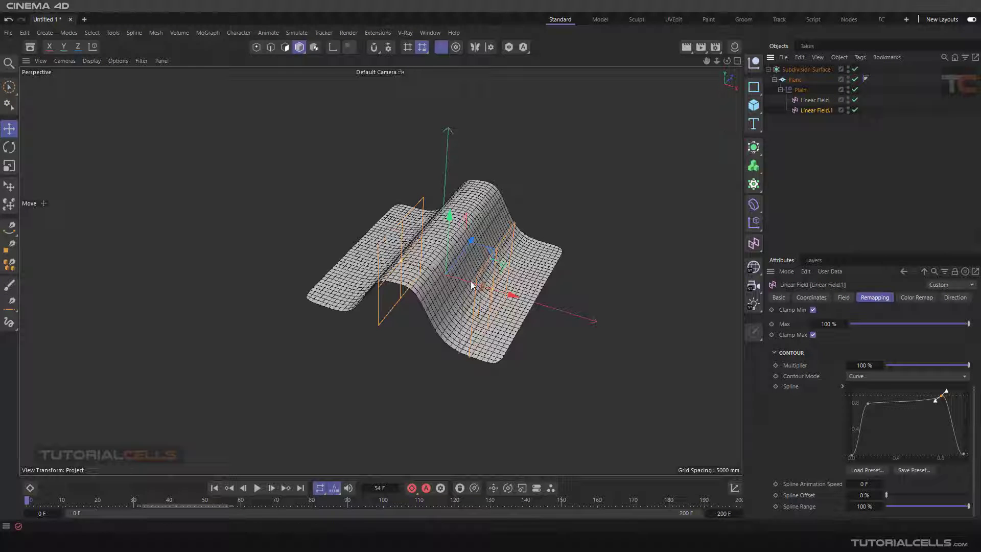
mouse_move(456, 285)
mouse_down()
mouse_move(519, 292)
mouse_move(573, 313)
mouse_move(460, 279)
mouse_up()
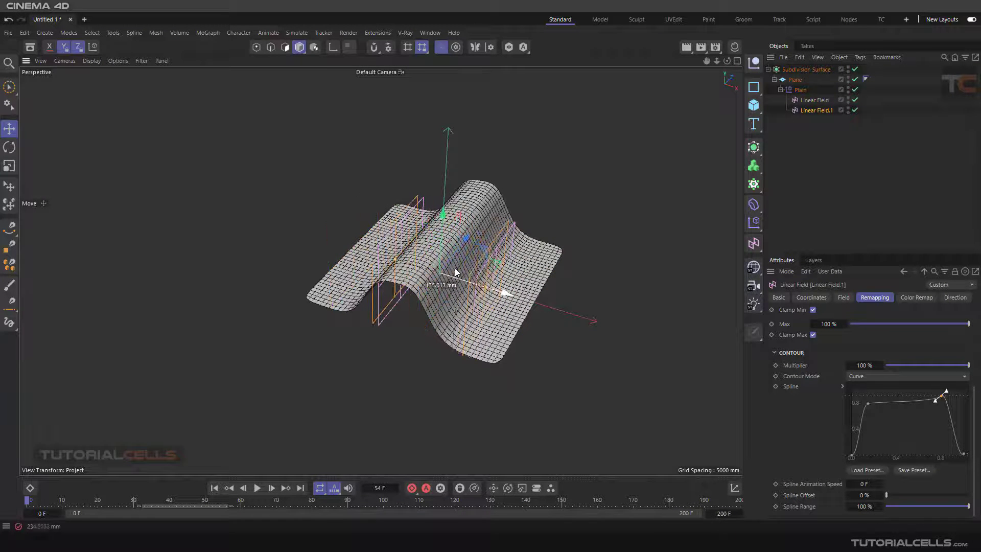
click(9, 147)
drag(415, 294, 466, 293)
key(Delete)
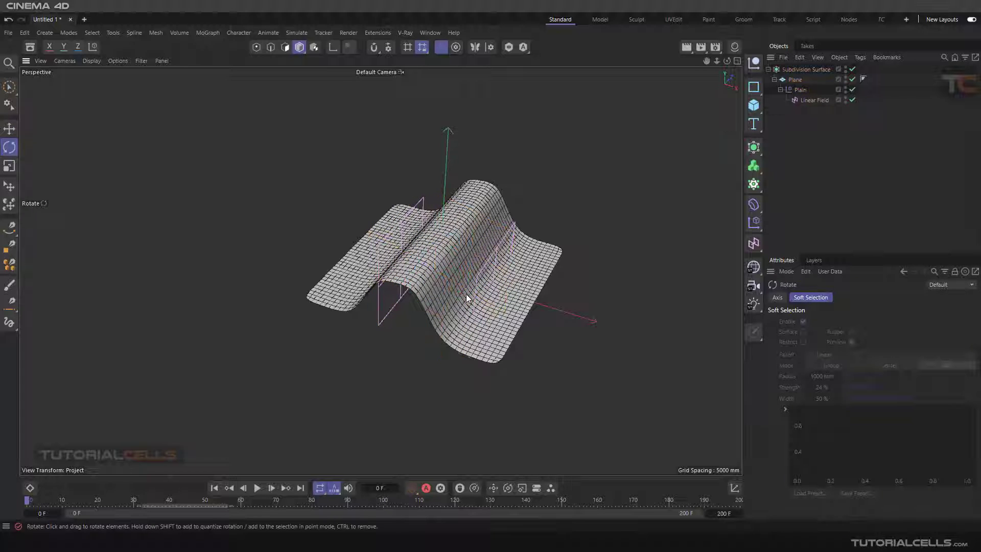
- Add a second Linear Field to the Plain effector's field list
click(800, 90)
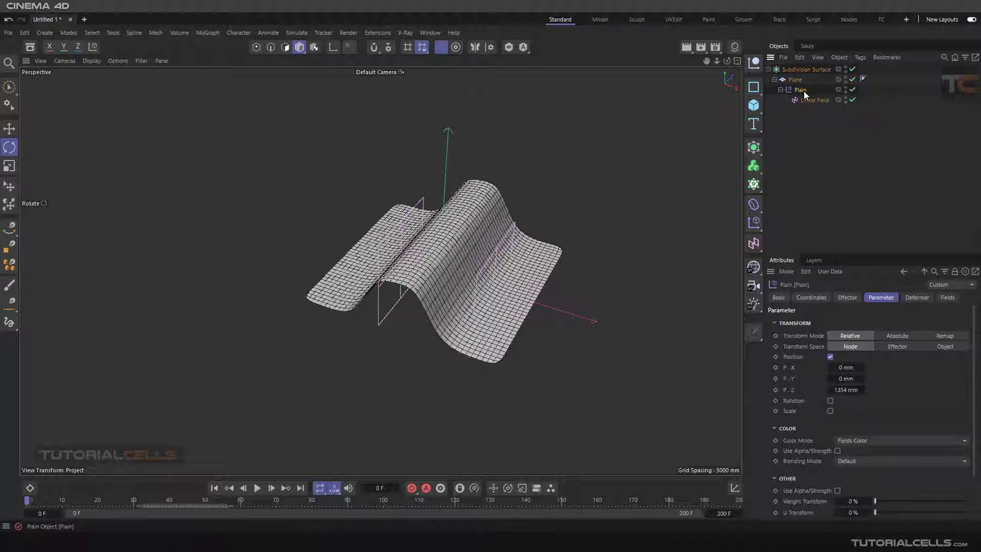
click(947, 298)
click(800, 398)
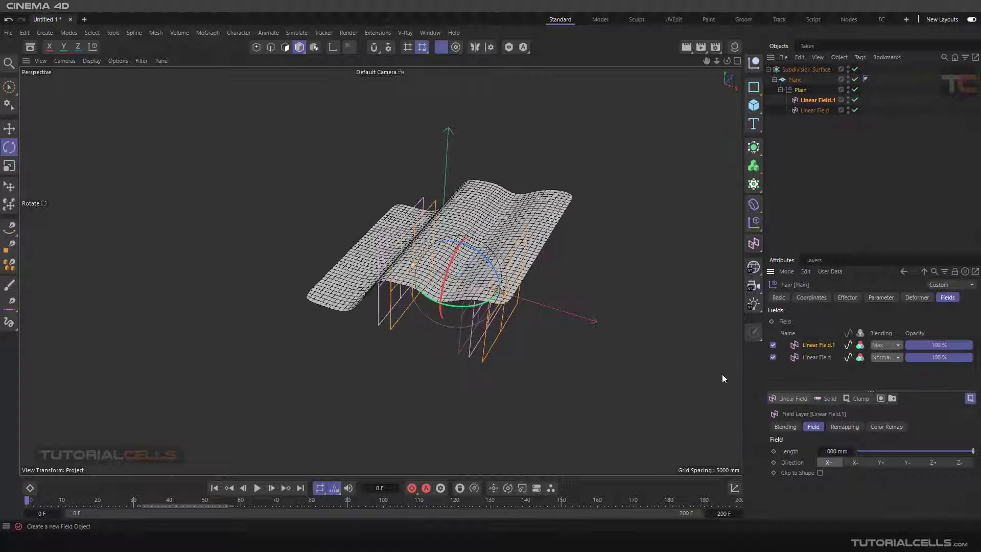
- Rotate the second Linear Field roughly perpendicular to the first and move it so the rear part of the plane rises
alt+drag(557, 316, 493, 285)
click(9, 128)
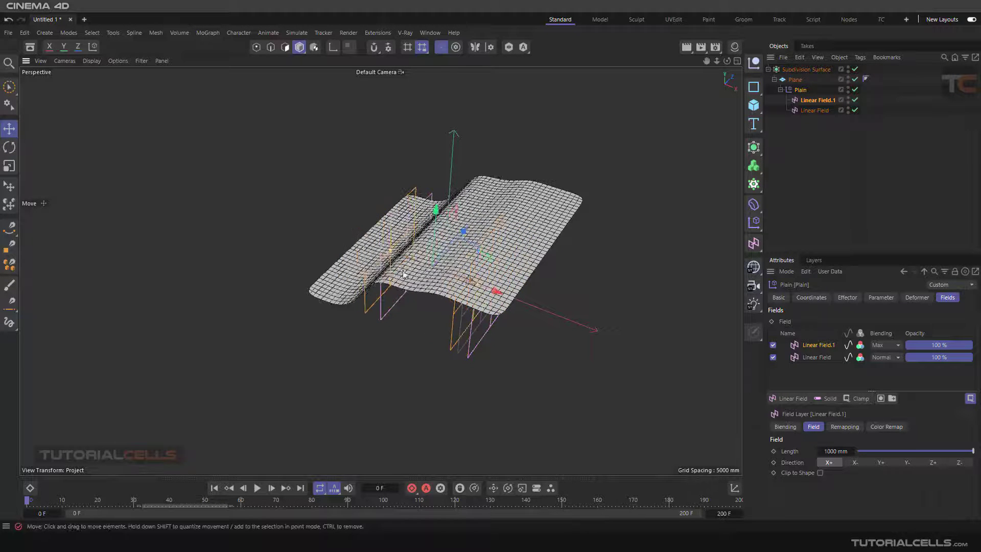
key(r)
drag(425, 296, 217, 241)
key(e)
drag(517, 296, 588, 252)
alt+drag(460, 245, 538, 294)
mouse_move(487, 272)
alt+mouse_down()
mouse_move(554, 239)
mouse_move(484, 274)
alt+mouse_up()
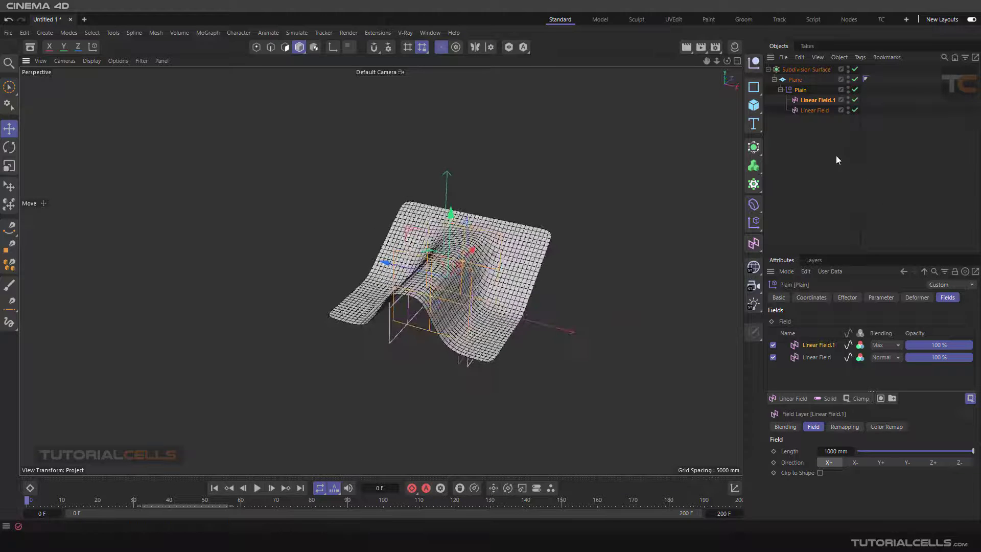
- Add a Spherical Field to the Plain effector's field list above the two Linear Fields
click(812, 110)
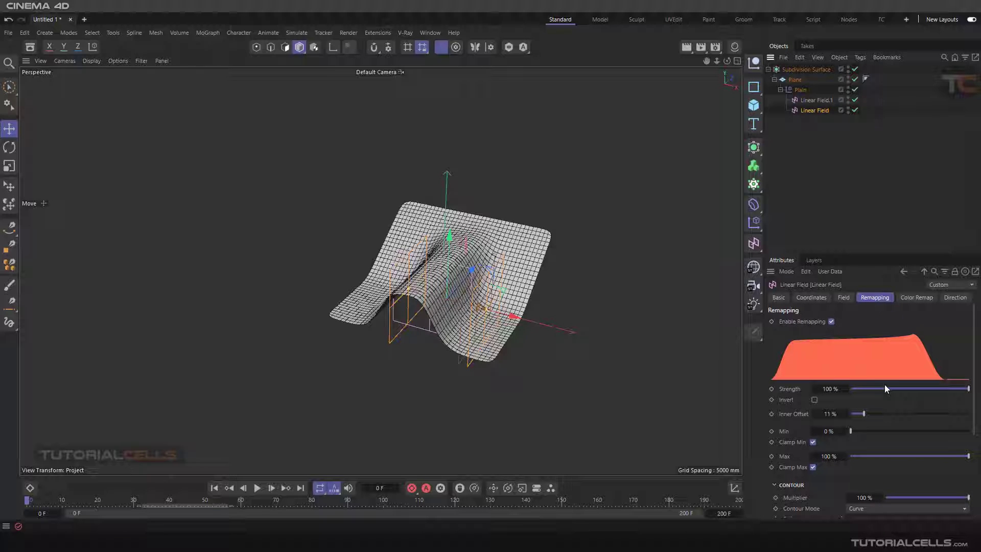
click(810, 101)
click(806, 111)
click(801, 91)
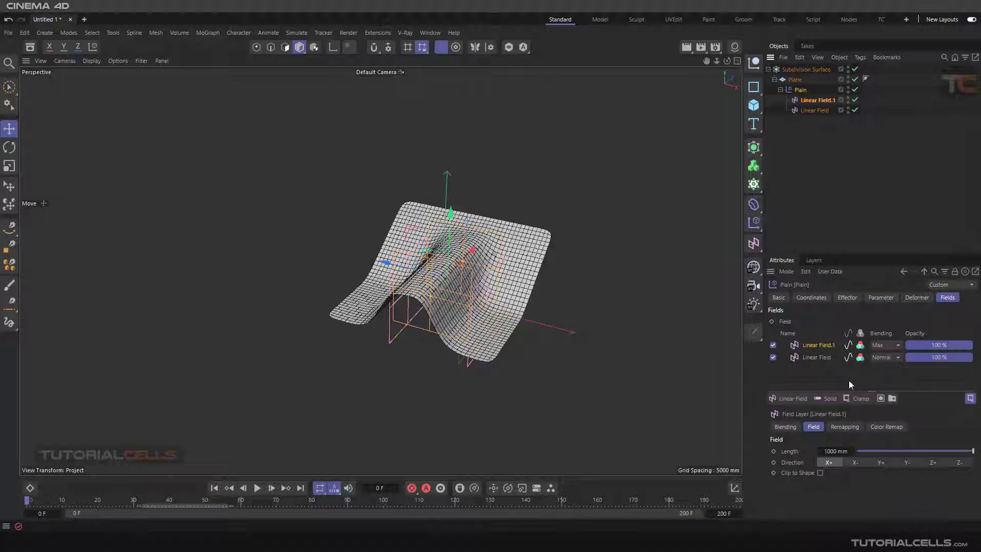
click(790, 400)
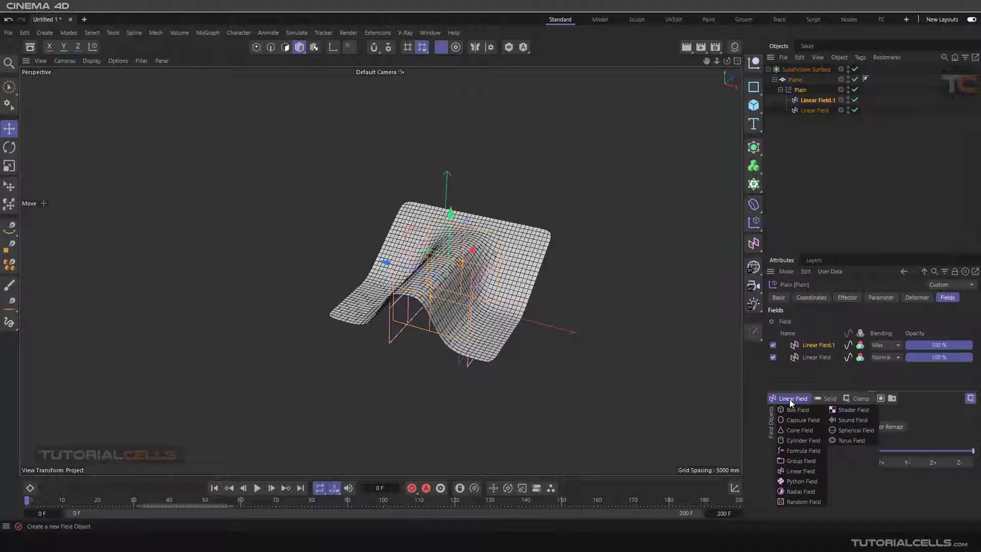
click(834, 431)
- Move the Spherical Field up and along the wave to bulge the plane on the far side of the ridge
alt+drag(506, 286, 481, 289)
drag(467, 240, 549, 262)
alt+drag(507, 292, 536, 251)
drag(562, 288, 521, 275)
mouse_move(500, 228)
mouse_down()
mouse_move(498, 177)
mouse_move(506, 225)
mouse_move(507, 216)
mouse_up()
alt+drag(566, 272, 561, 291)
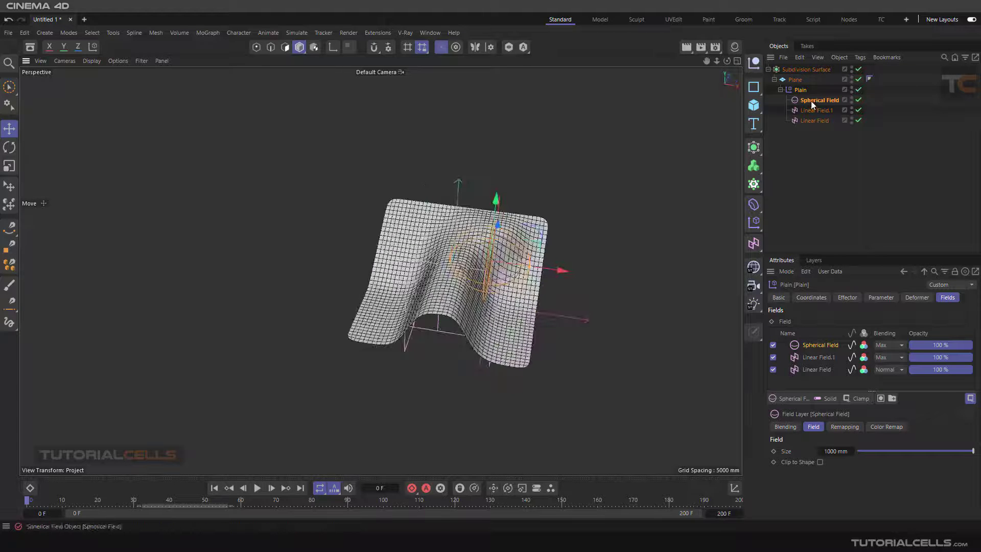
- Add a second Spherical Field to the Plain effector and move it to the plane's outer edge to raise a bump there
click(790, 398)
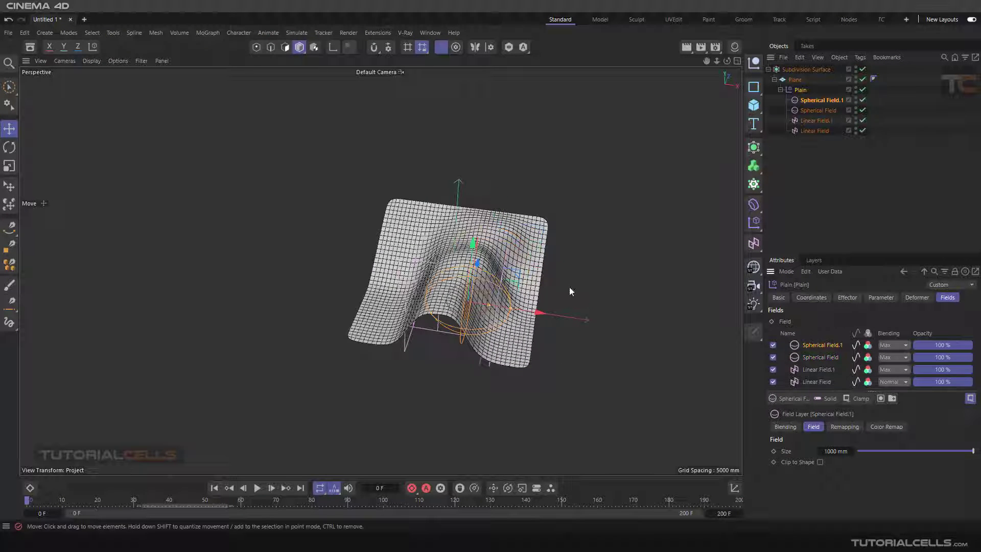
drag(540, 316, 485, 305)
drag(358, 309, 530, 312)
alt+drag(630, 290, 563, 289)
alt+drag(543, 346, 705, 162)
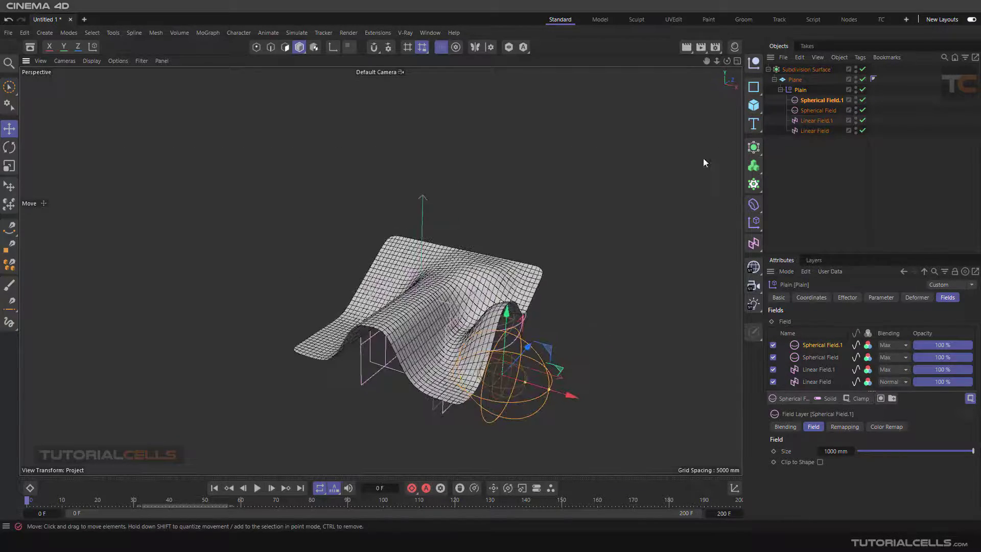
click(793, 69)
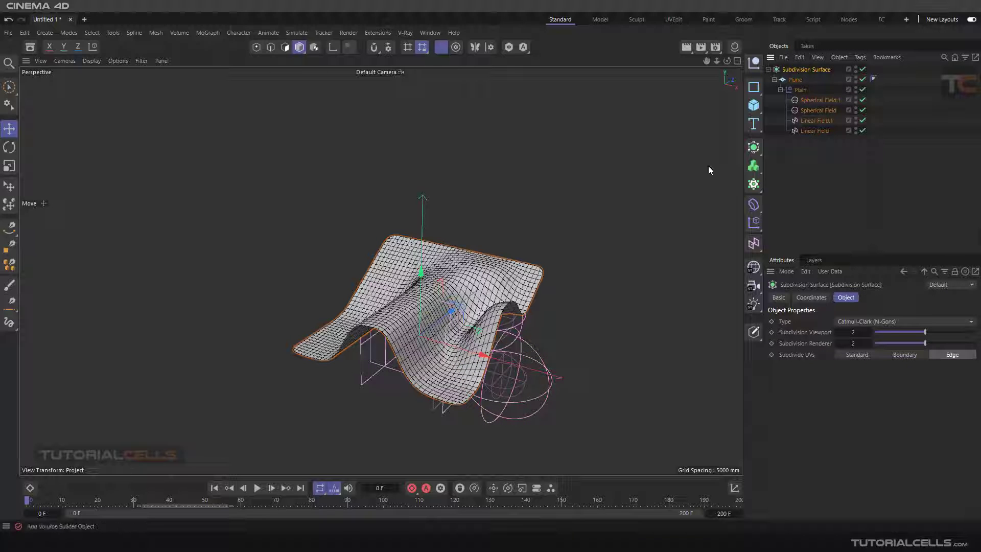
click(535, 167)
alt+drag(490, 234, 536, 284)
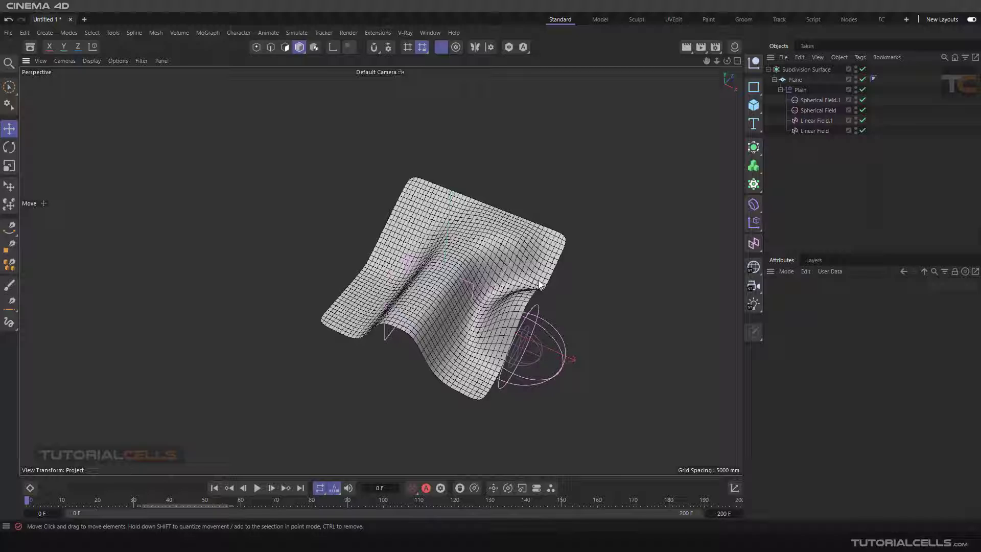
drag(824, 152, 796, 93)
click(796, 81)
- Set the Plain effector's P.Z position to 1539 mm
click(800, 90)
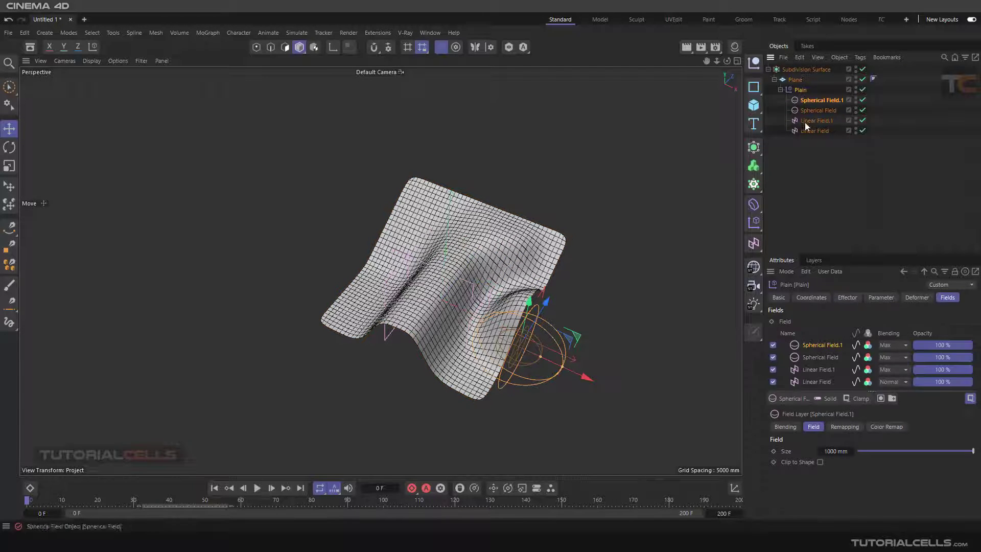
click(880, 298)
drag(838, 390, 879, 390)
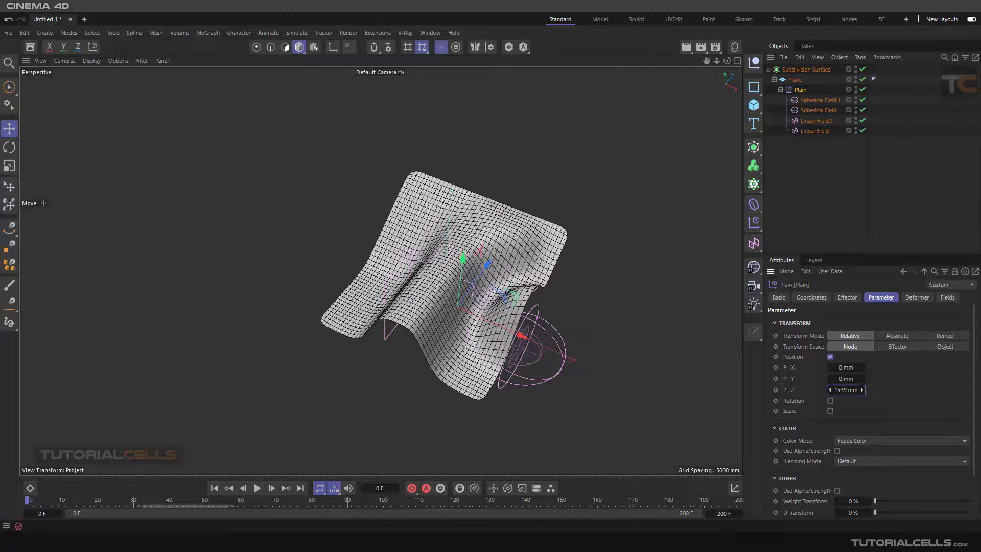
click(831, 412)
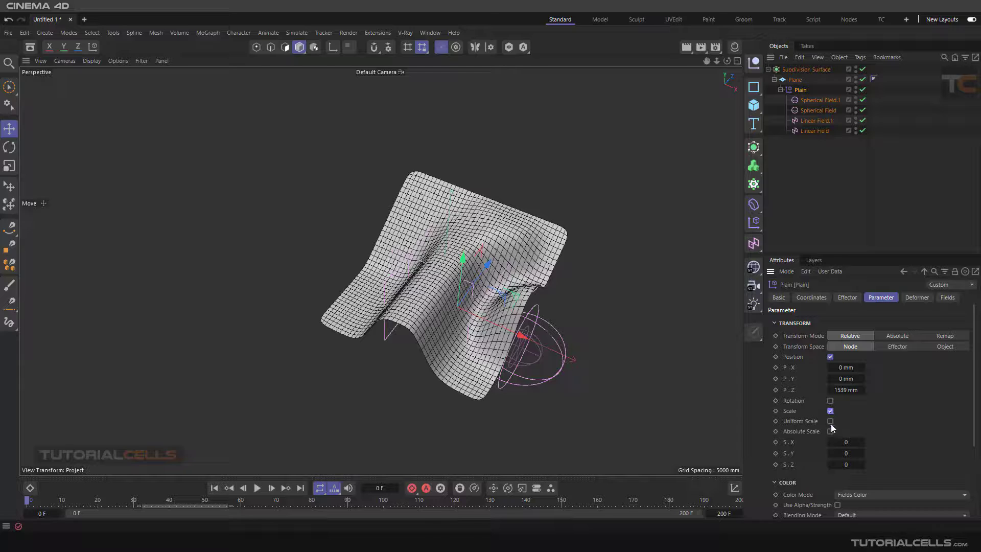
click(830, 422)
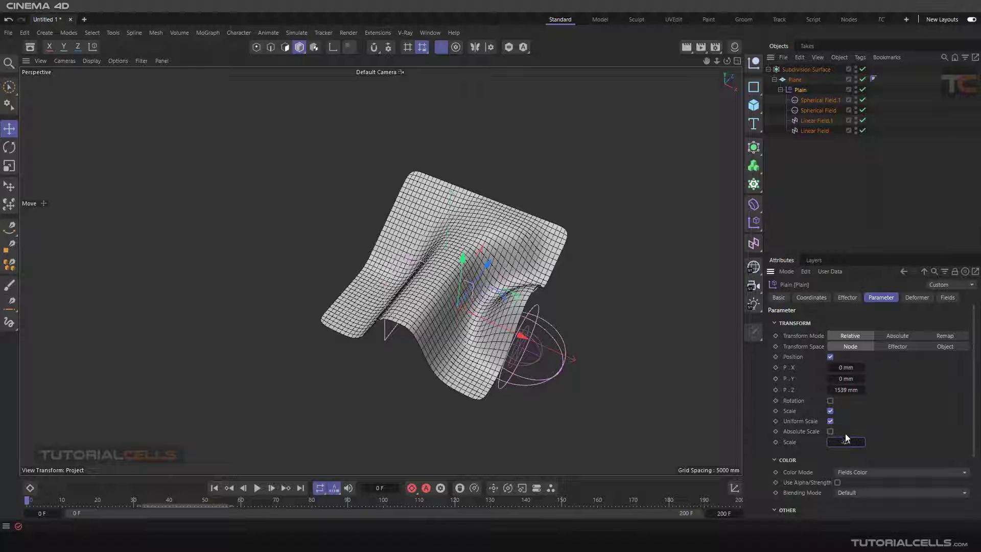
click(830, 421)
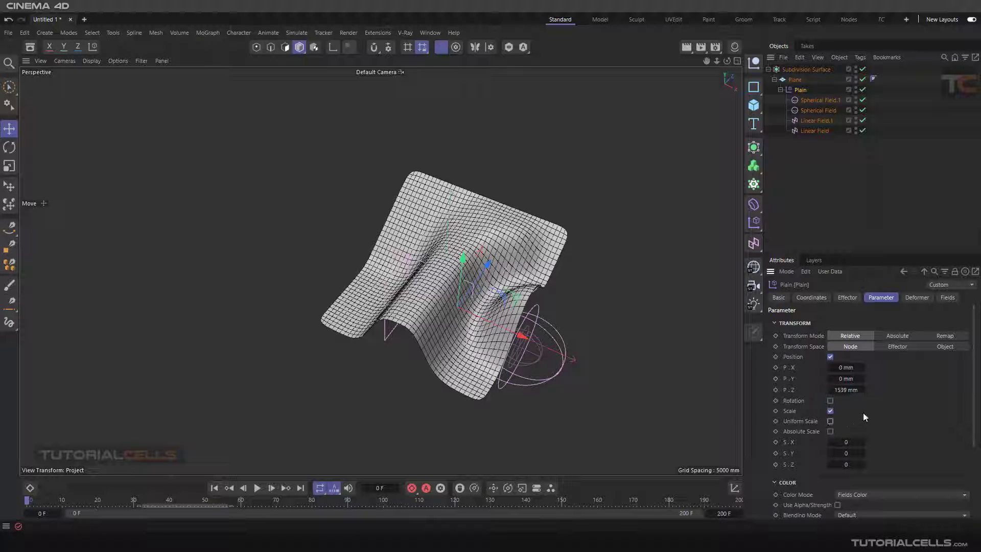
click(831, 411)
alt+drag(463, 318, 446, 298)
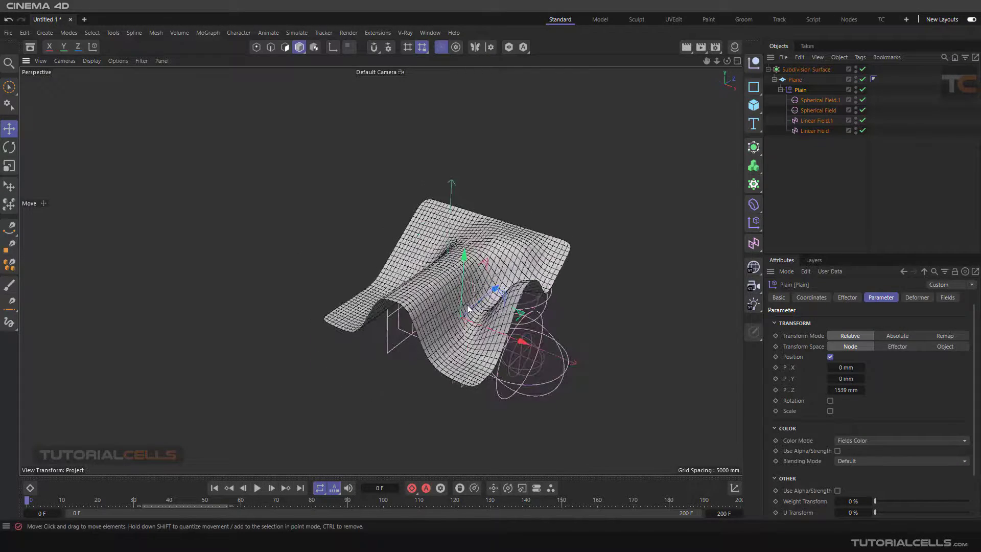